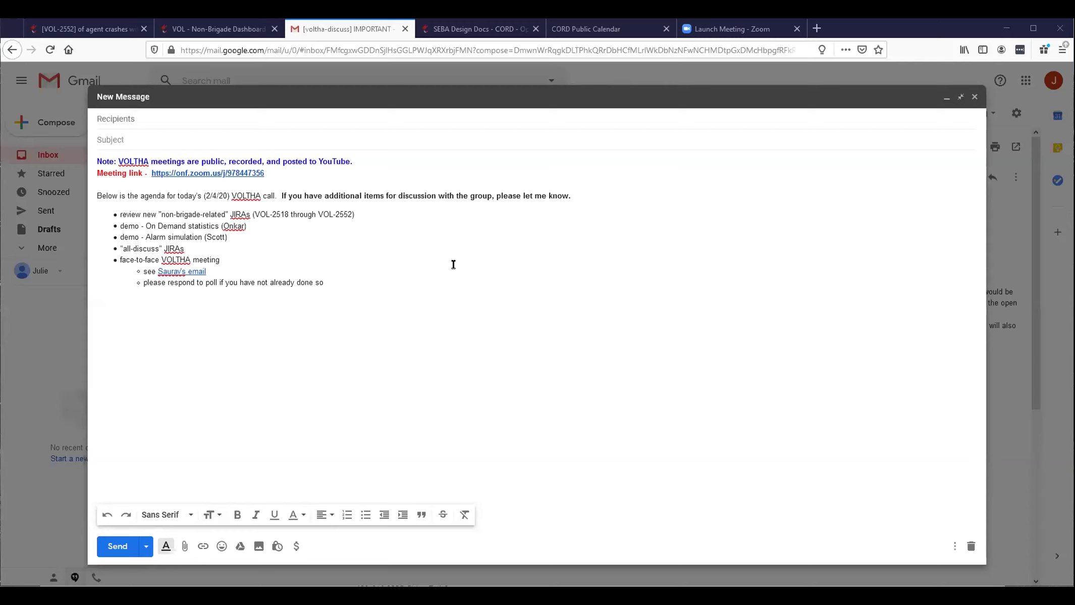
# Step: Review the agenda in the draft message, highlighting the recording note, new JIRAs, both demos and the face-to-face meeting item
pyautogui.tripleClick(240, 161)
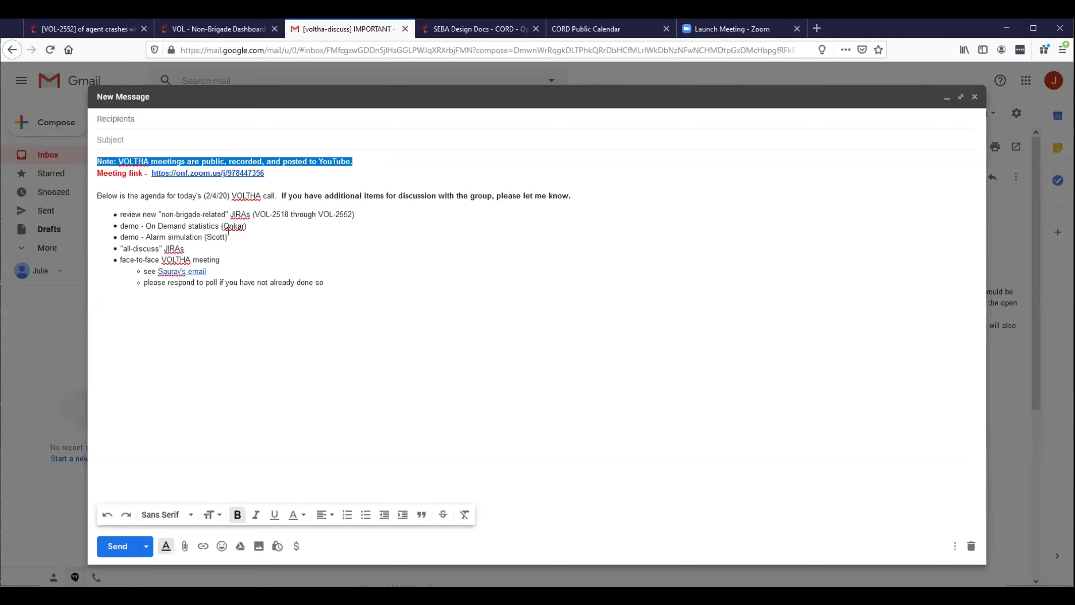
pyautogui.doubleClick(215, 215)
pyautogui.tripleClick(215, 214)
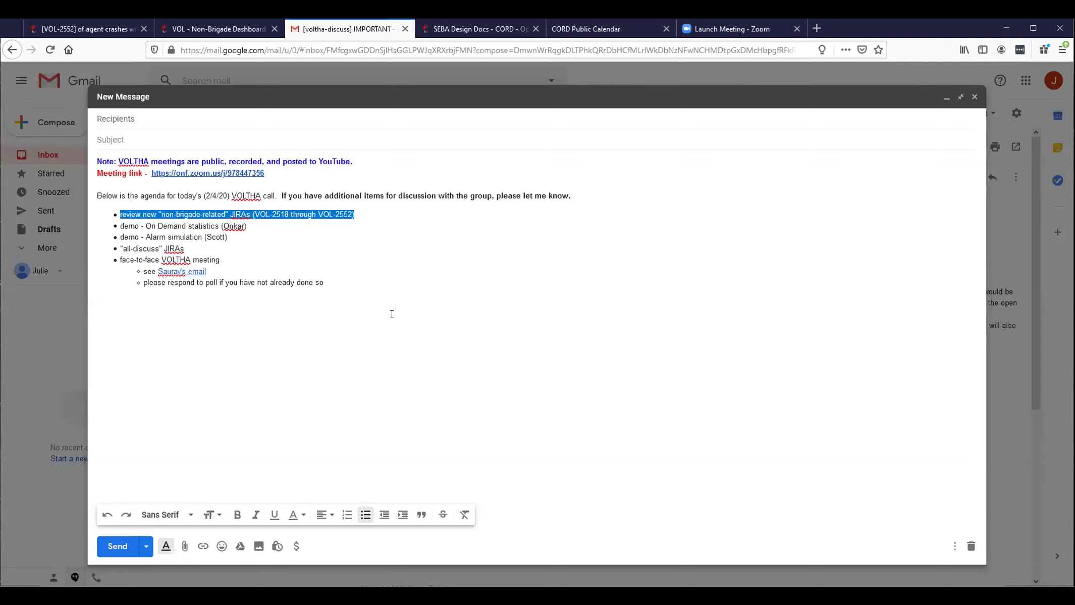
pyautogui.click(357, 213)
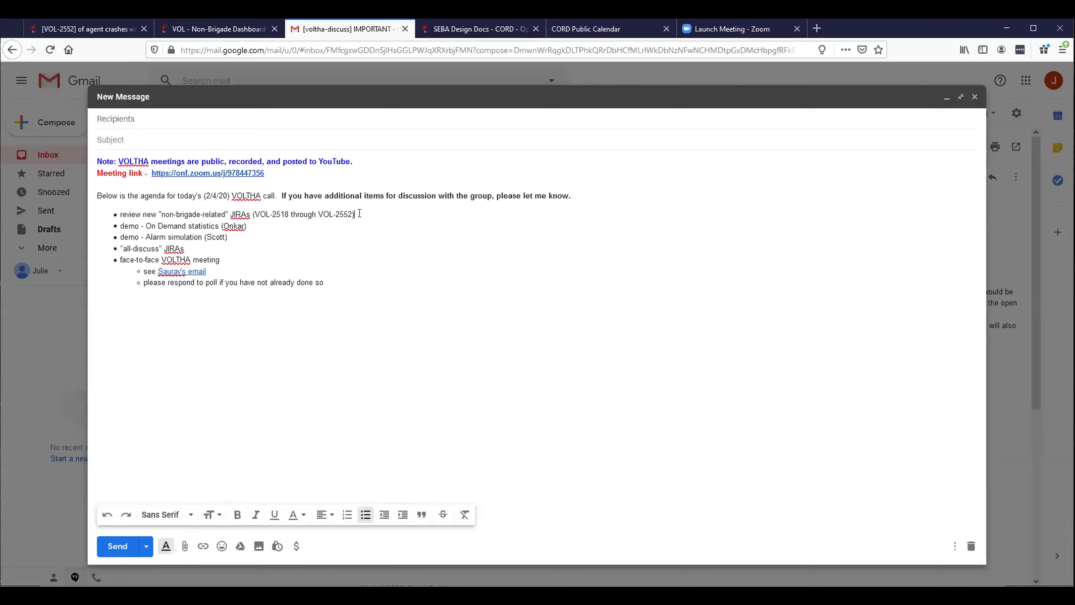
pyautogui.tripleClick(196, 224)
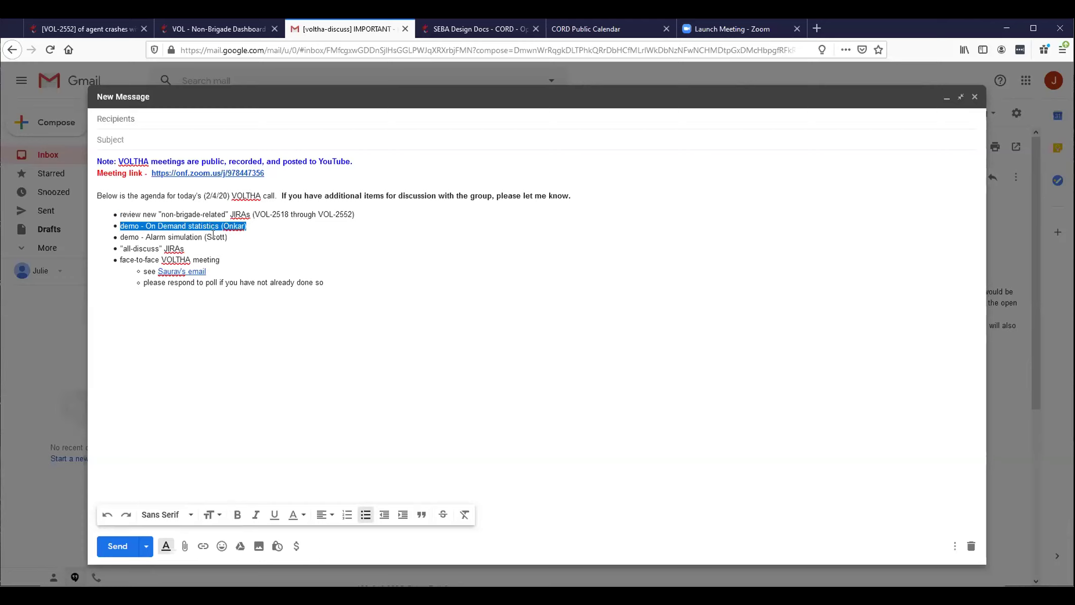
pyautogui.tripleClick(178, 234)
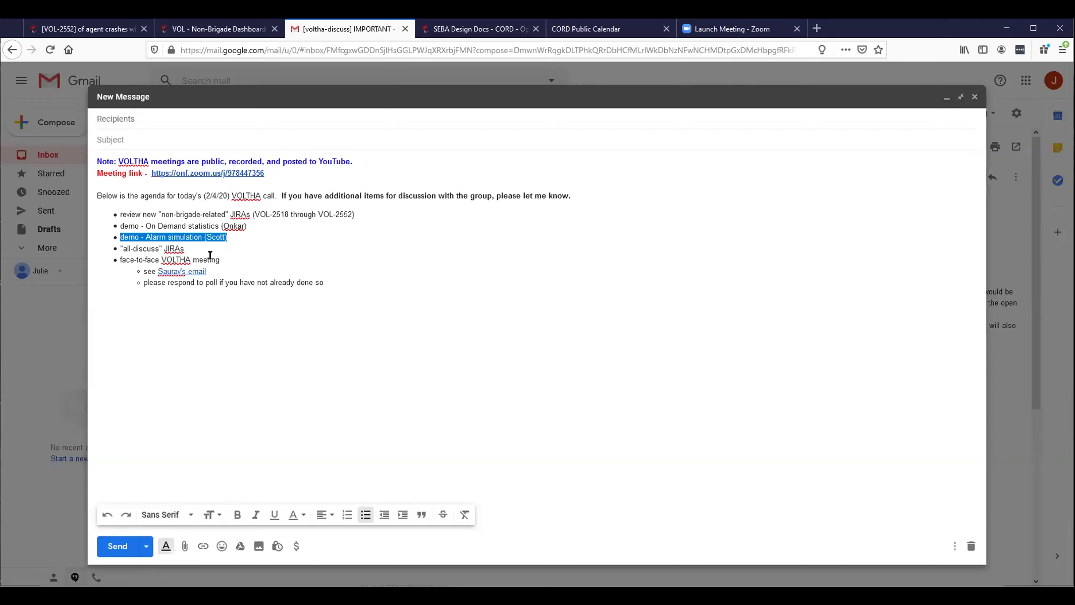
pyautogui.doubleClick(173, 259)
pyautogui.click(173, 258)
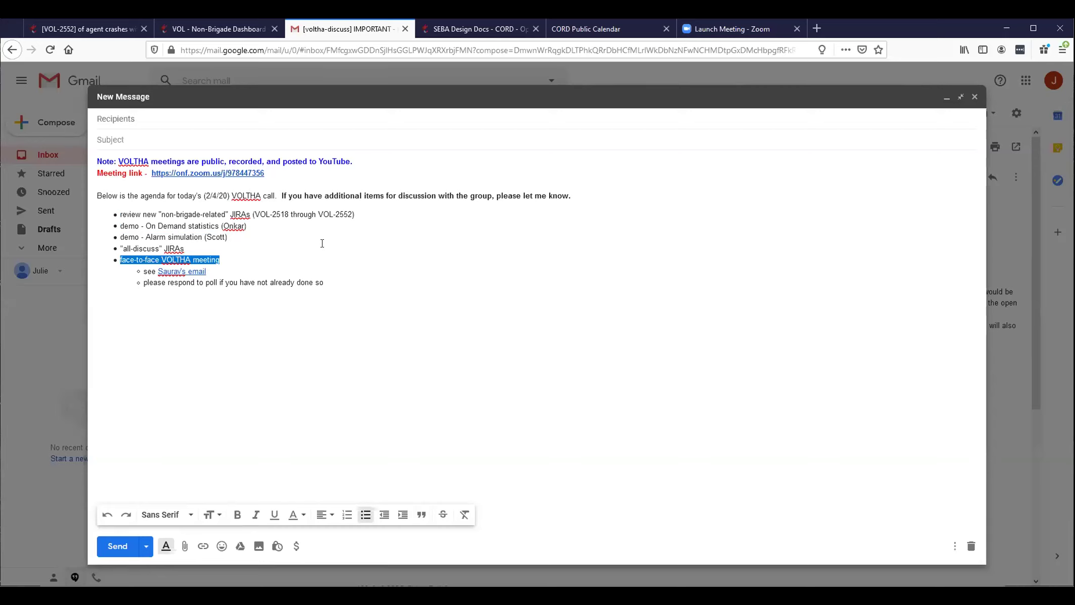
pyautogui.click(223, 225)
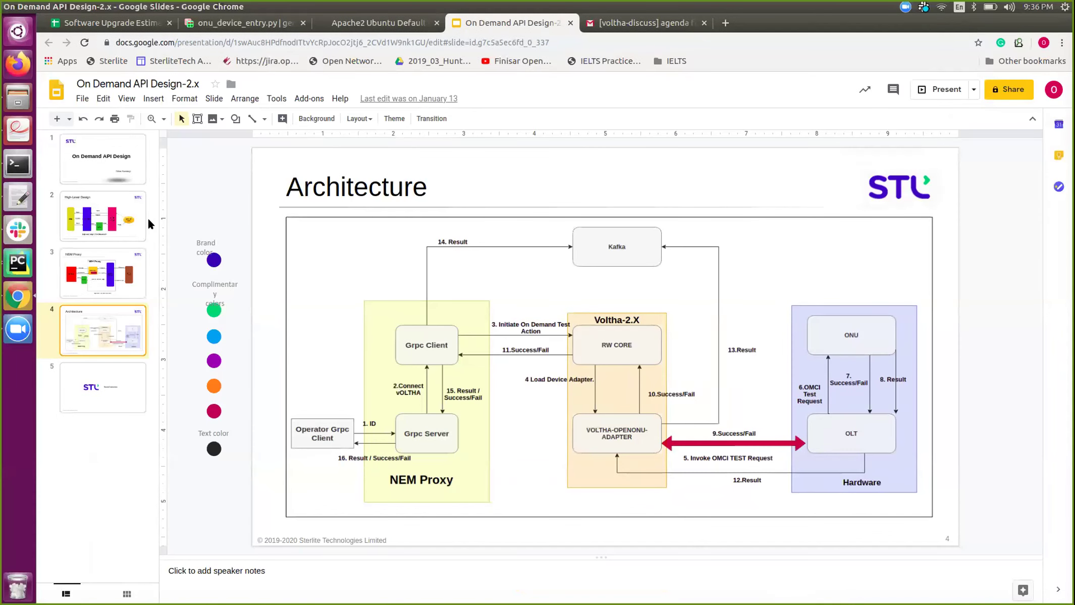
# Step: Switch to the terminal, go to the VOLTHA CLI session and list the devices again with the devices command
pyautogui.click(20, 169)
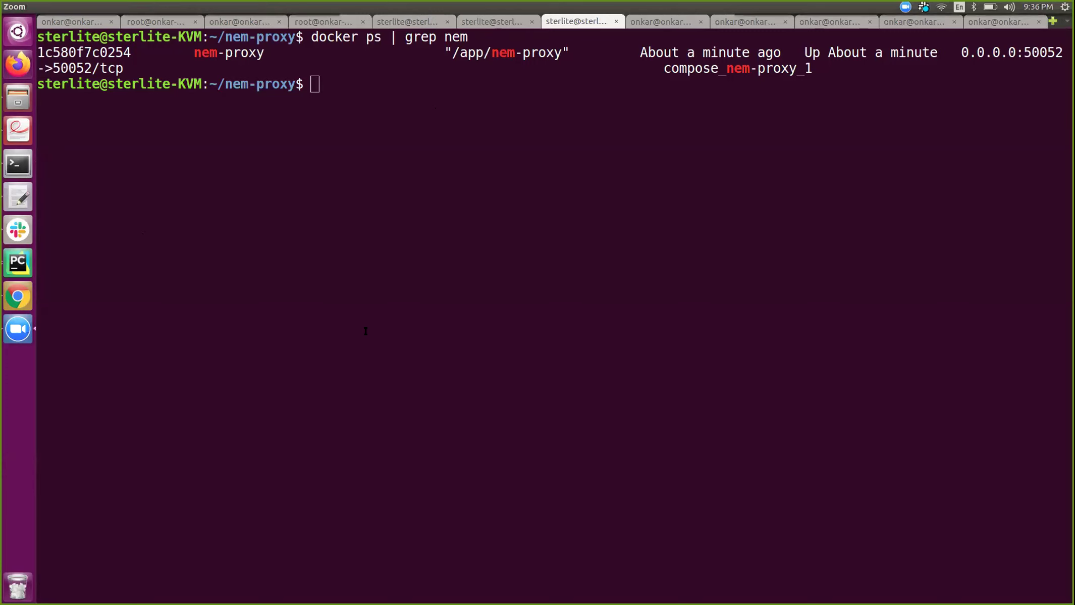
pyautogui.click(418, 232)
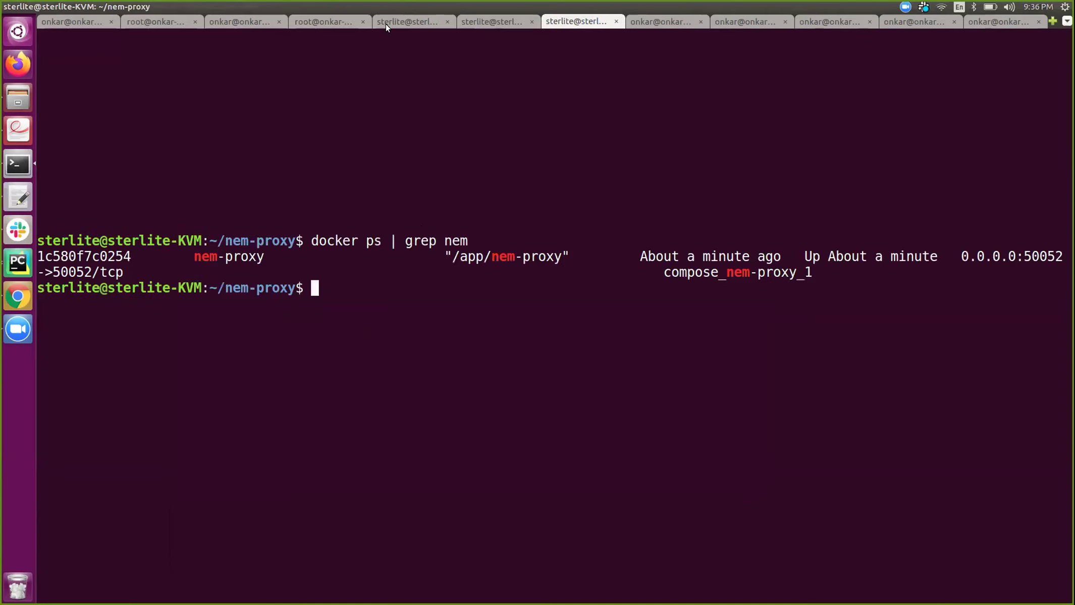
pyautogui.click(386, 23)
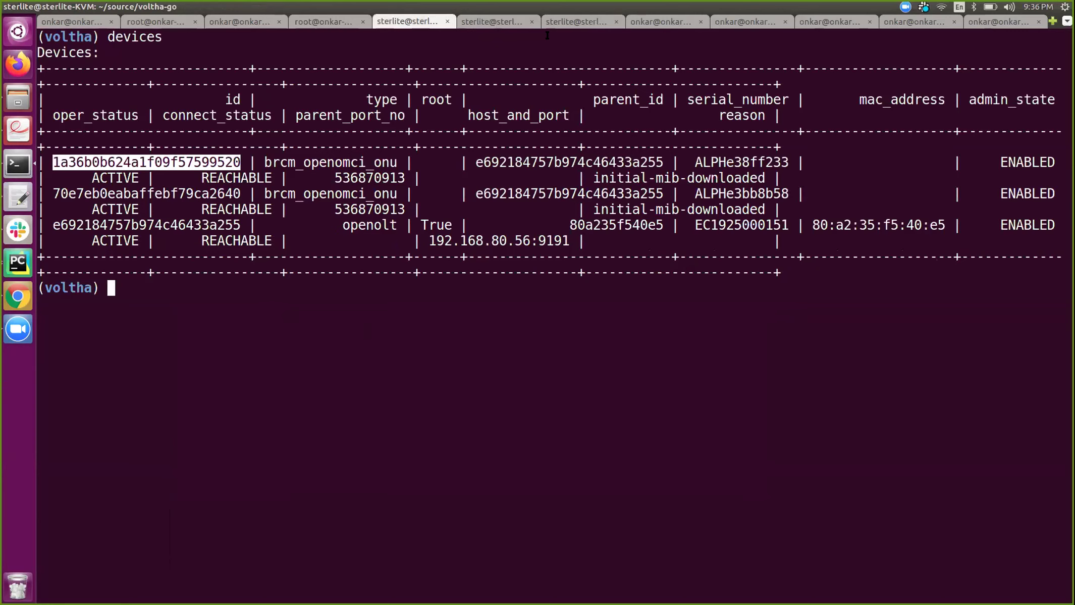
pyautogui.hotkey('ctrl', 'l')
pyautogui.press('Up')
pyautogui.press('Return')
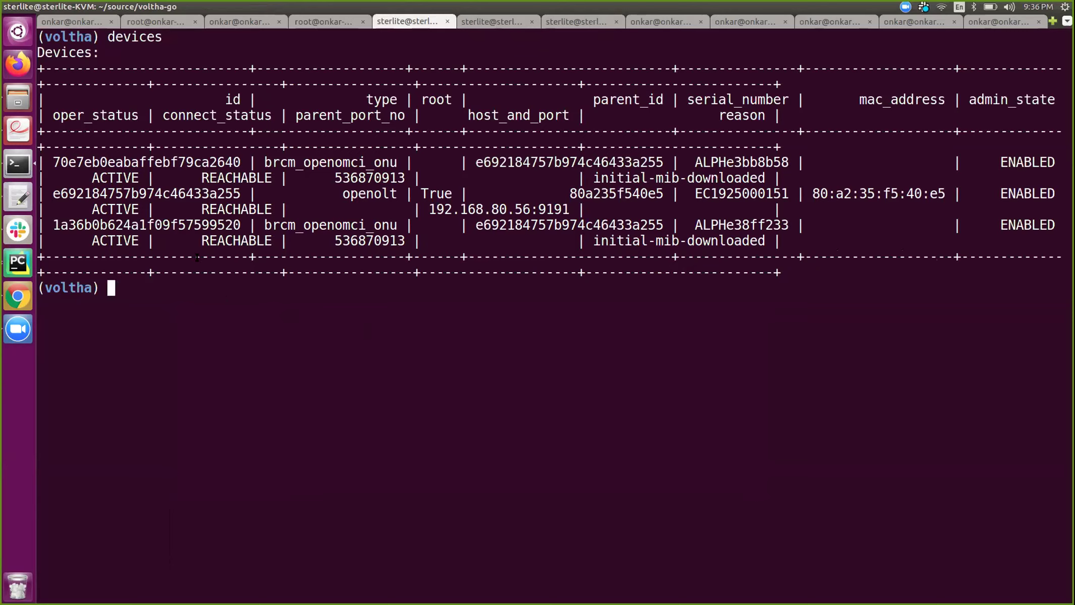
# Step: Copy the device ID 1a36b0b624a1f09f57599520 from the device list and reduce the terminal from full size to a smaller window
pyautogui.doubleClick(187, 225)
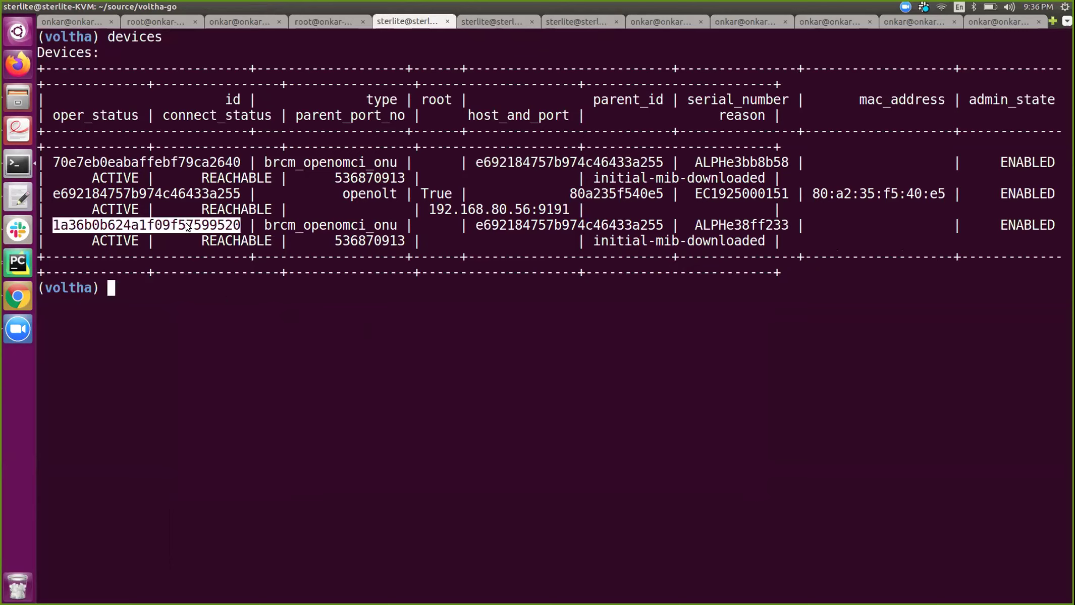
pyautogui.rightClick(187, 225)
pyautogui.click(212, 250)
pyautogui.click(709, 29)
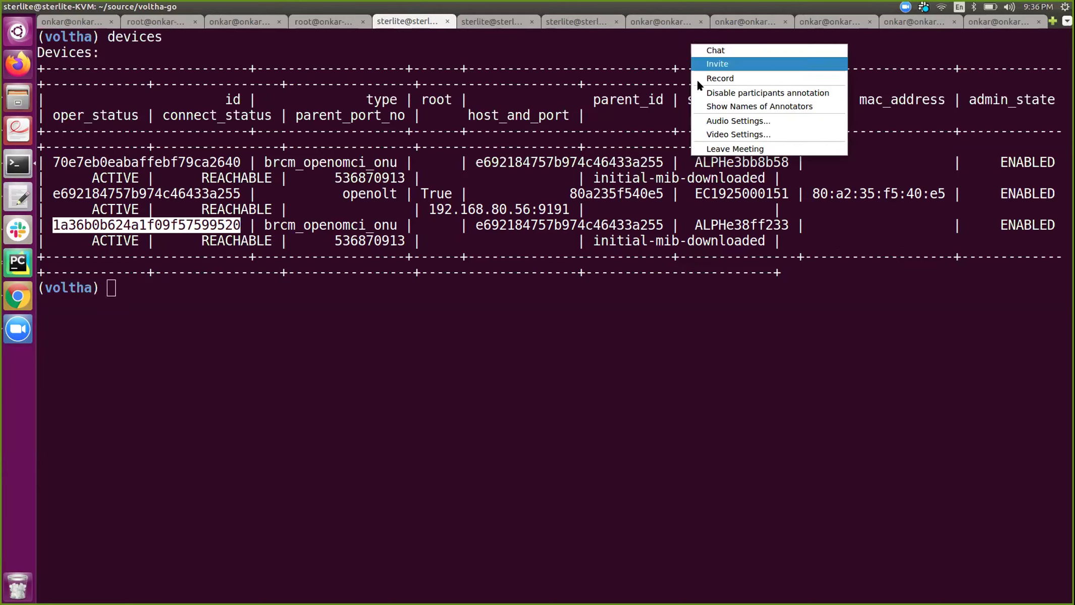
pyautogui.click(617, 147)
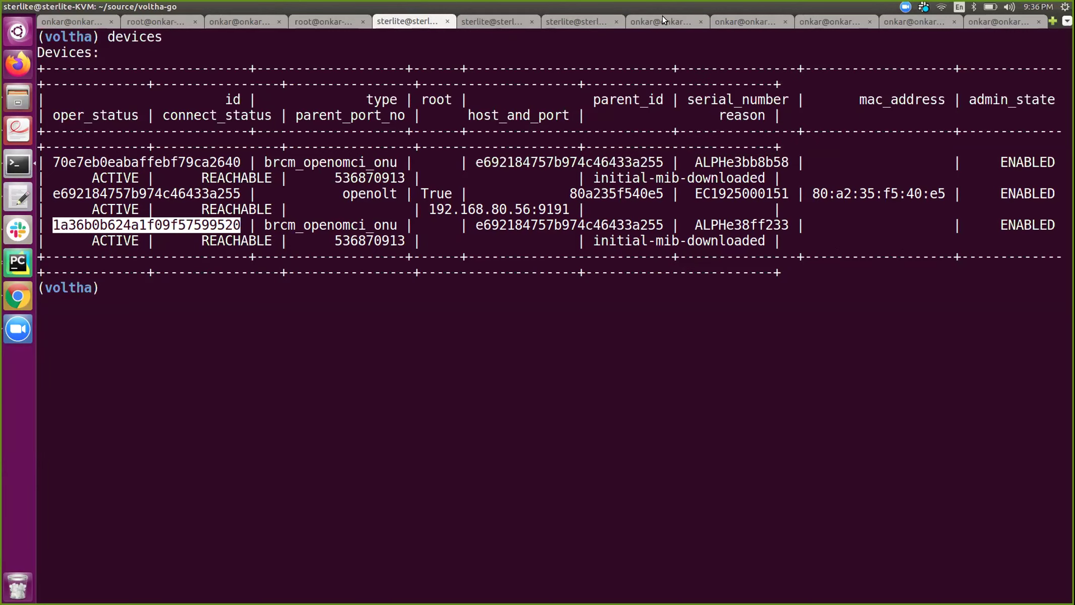
pyautogui.hotkey('alt', 'Tab')
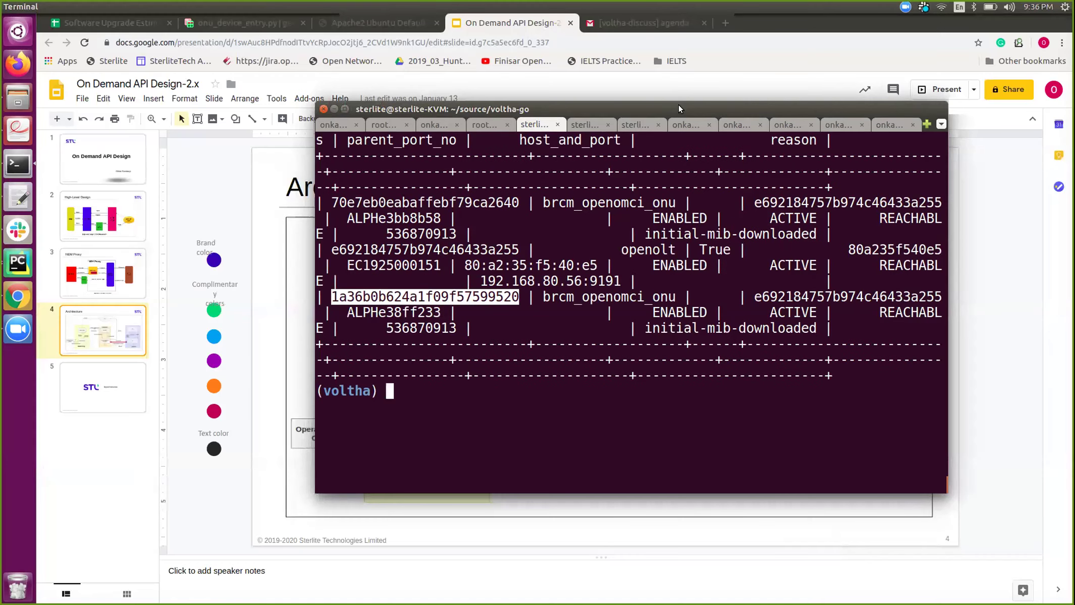
# Step: In the nem-proxy client session, clear the screen and prepare go run nem_operator_grpc_client.go with the copied device ID as argument
pyautogui.click(582, 124)
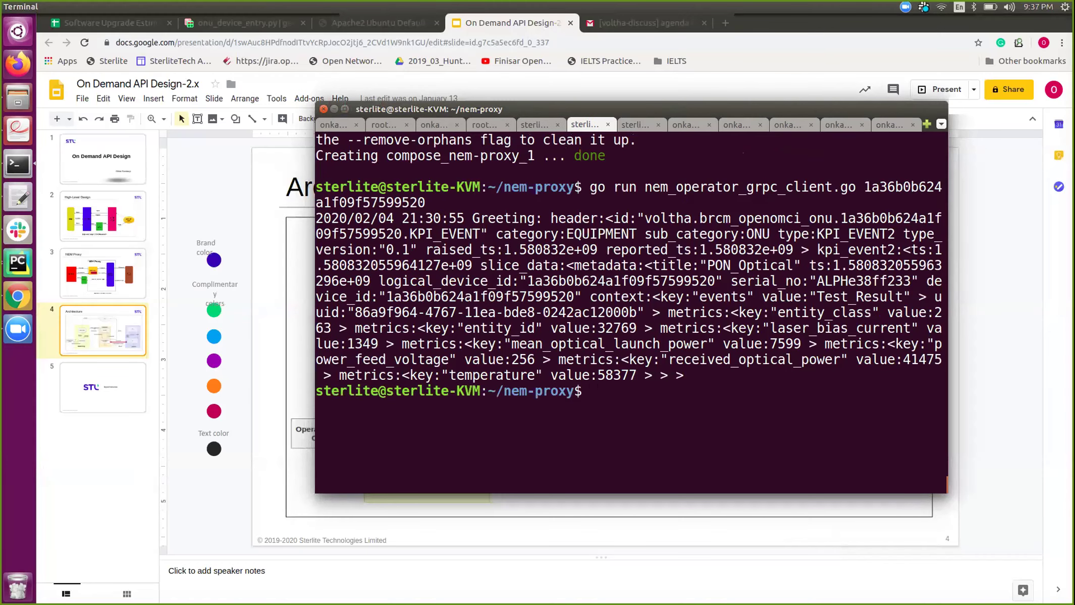
pyautogui.hotkey('ctrl', 'l')
pyautogui.press('Up')
pyautogui.press('BackSpace')
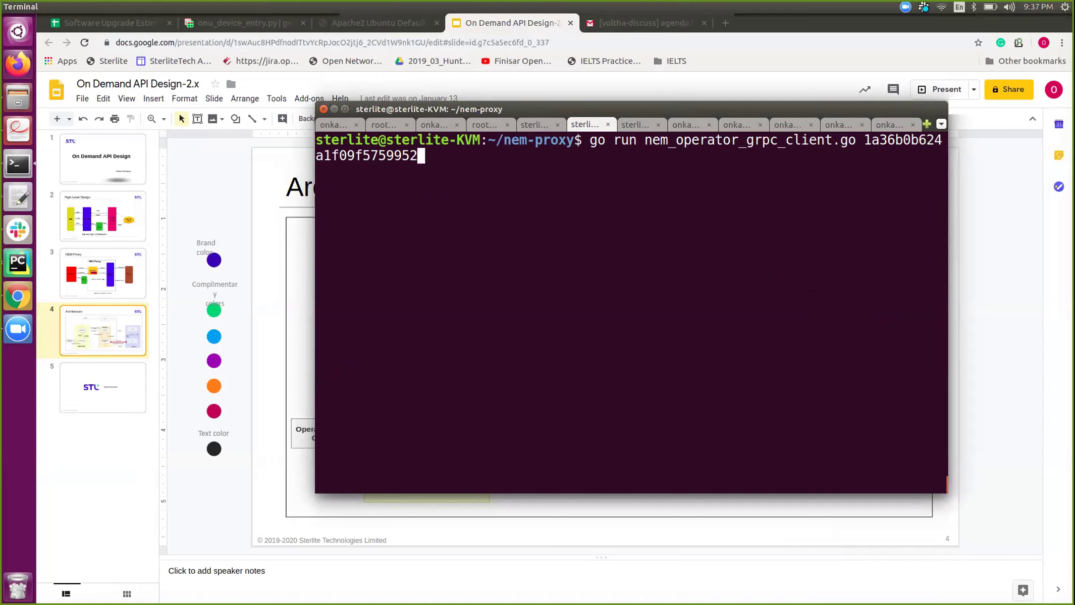
pyautogui.press('BackSpace')
pyautogui.press('BackSpace')
pyautogui.press('BackSpace')
pyautogui.press('BackSpace')
pyautogui.press('BackSpace')
pyautogui.press('BackSpace')
pyautogui.press('BackSpace')
pyautogui.press('BackSpace')
pyautogui.press('BackSpace')
pyautogui.press('BackSpace')
pyautogui.press('BackSpace')
pyautogui.press('BackSpace')
pyautogui.press('BackSpace')
pyautogui.press('BackSpace')
pyautogui.press('BackSpace')
pyautogui.press('BackSpace')
pyautogui.press('BackSpace')
pyautogui.press('BackSpace')
pyautogui.press('BackSpace')
pyautogui.press('BackSpace')
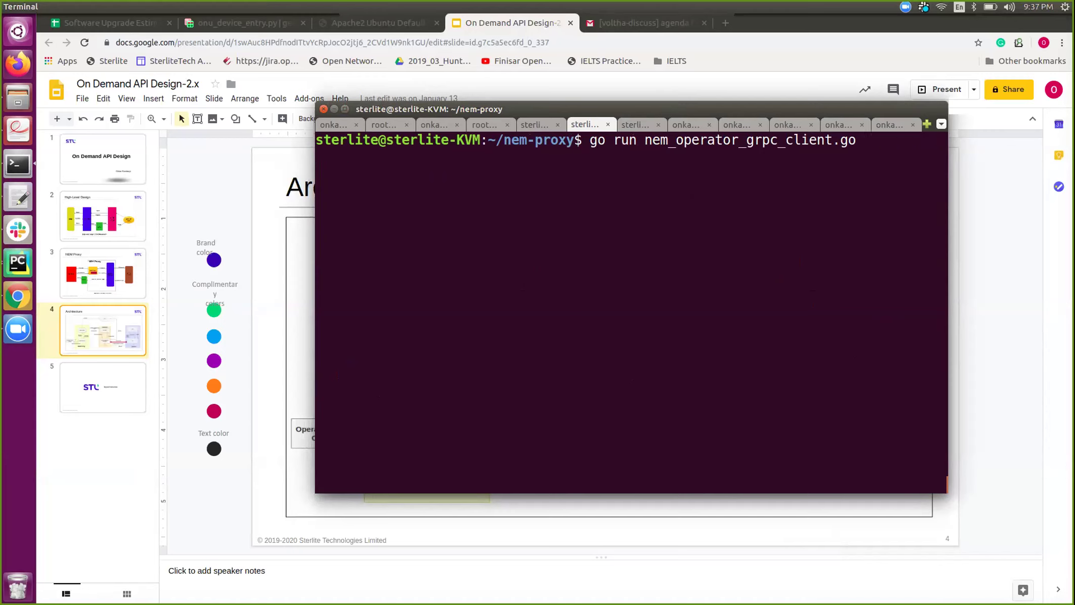
pyautogui.hotkey('ctrl', 'shift', 'v')
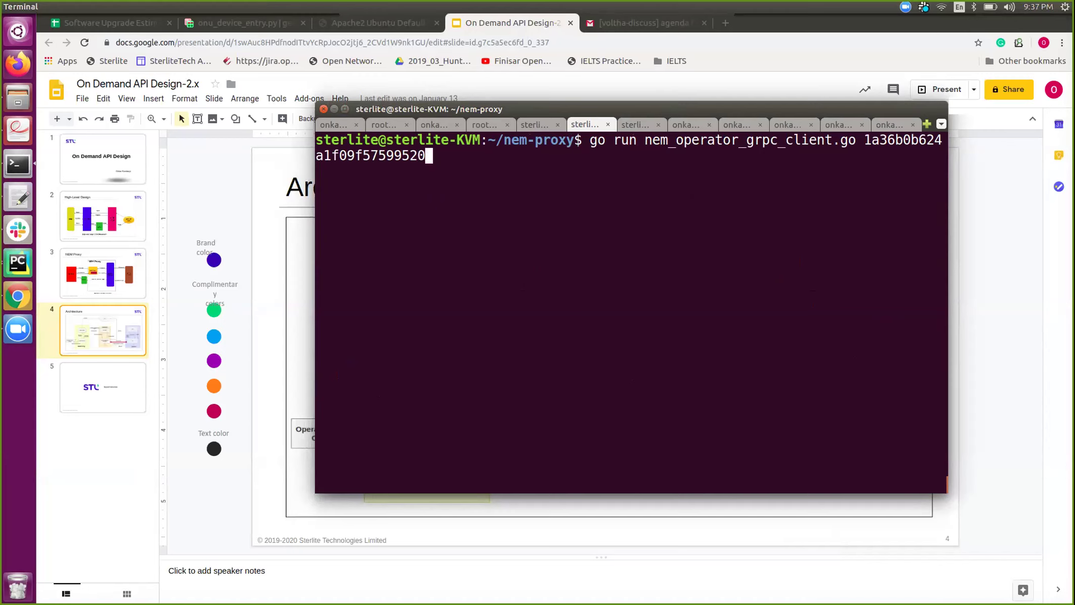
# Step: In the neighbouring nem-proxy session, check for the running proxy container with docker ps | grep nem
pyautogui.click(642, 126)
pyautogui.hotkey('ctrl', 'l')
pyautogui.press('Up')
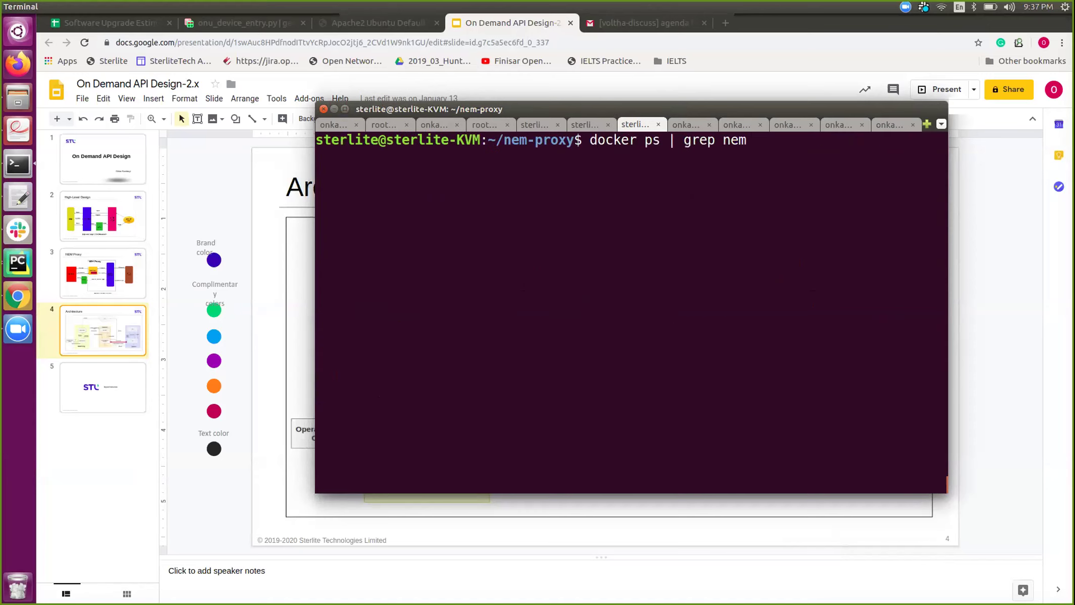
pyautogui.press('Return')
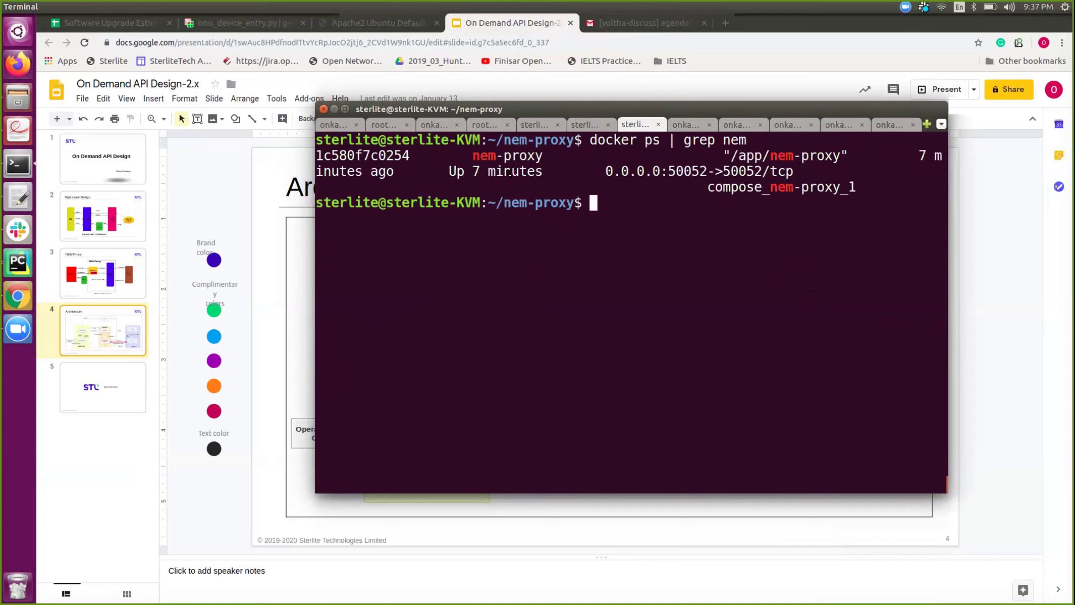
# Step: Run the prepared gRPC client command for device 1a36b0b624a1f09f57599520 and highlight the received_optical_power metric in its output
pyautogui.click(583, 124)
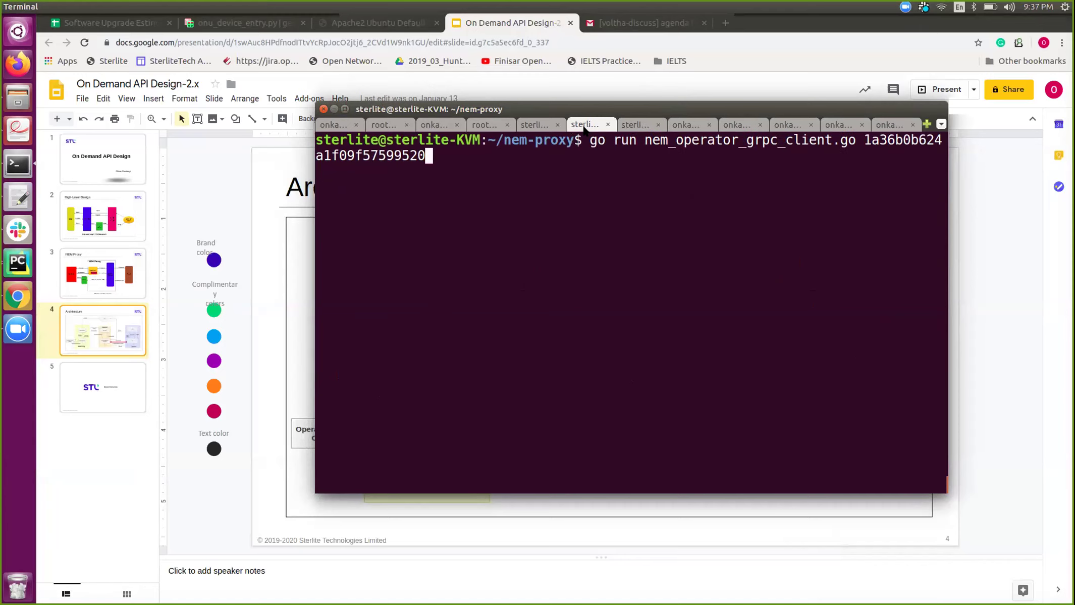
pyautogui.press('Return')
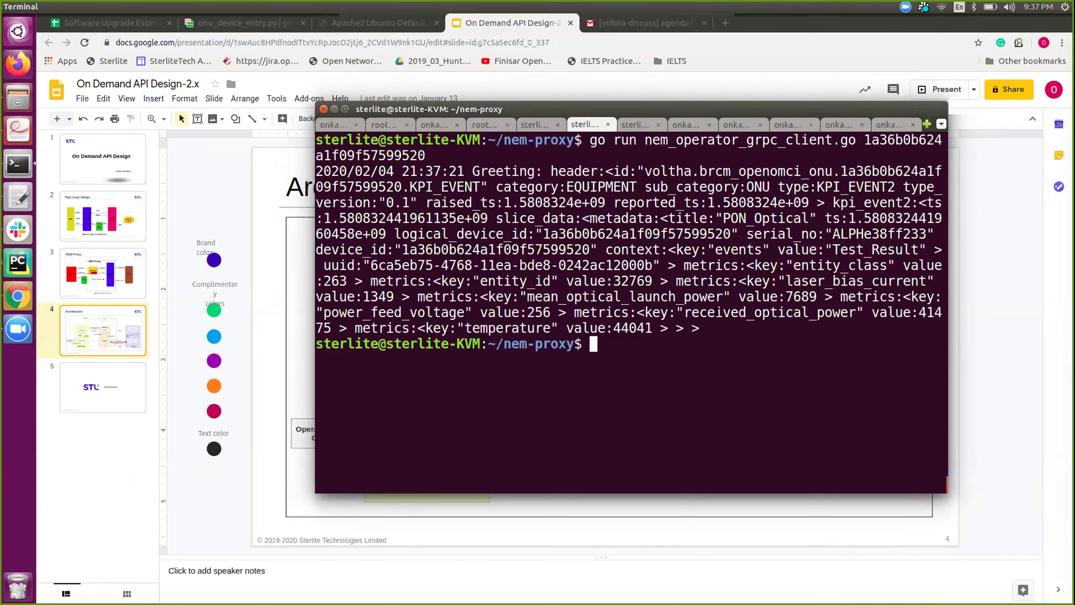
pyautogui.doubleClick(717, 312)
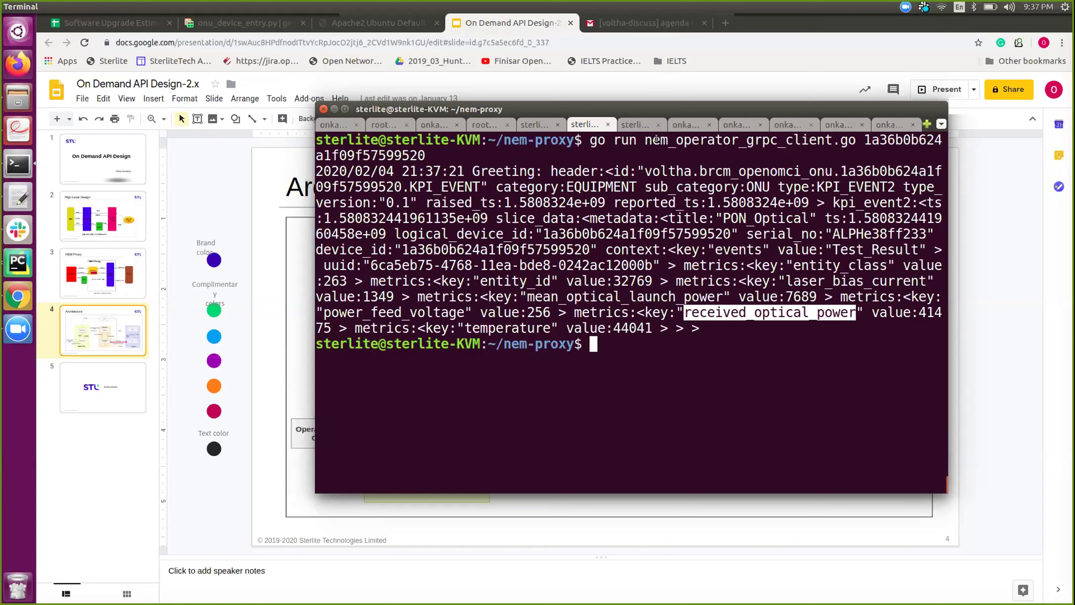
# Step: Return to the container session, clear it and list the nem containers again with docker ps | grep nem
pyautogui.click(639, 127)
pyautogui.hotkey('ctrl', 'l')
pyautogui.write('docker logs ne')
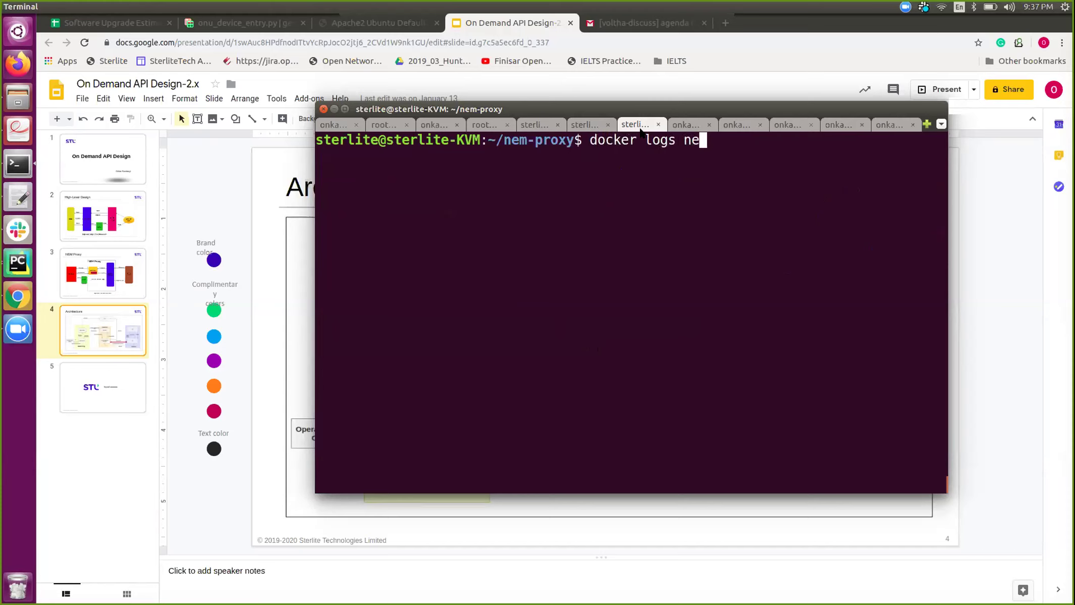
pyautogui.press('BackSpace')
pyautogui.press('BackSpace')
pyautogui.press('Up')
pyautogui.press('Return')
# Step: Copy the image name nem-proxy and try to display the logs with docker logs nem-proxy
pyautogui.doubleClick(508, 156)
pyautogui.rightClick(509, 157)
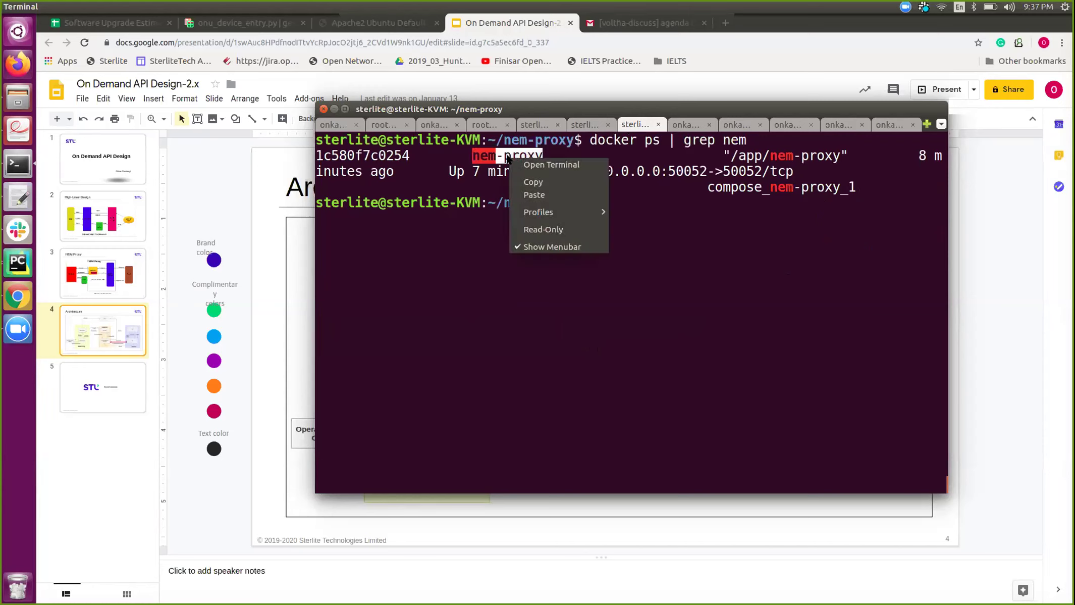
pyautogui.click(518, 177)
pyautogui.write('docker')
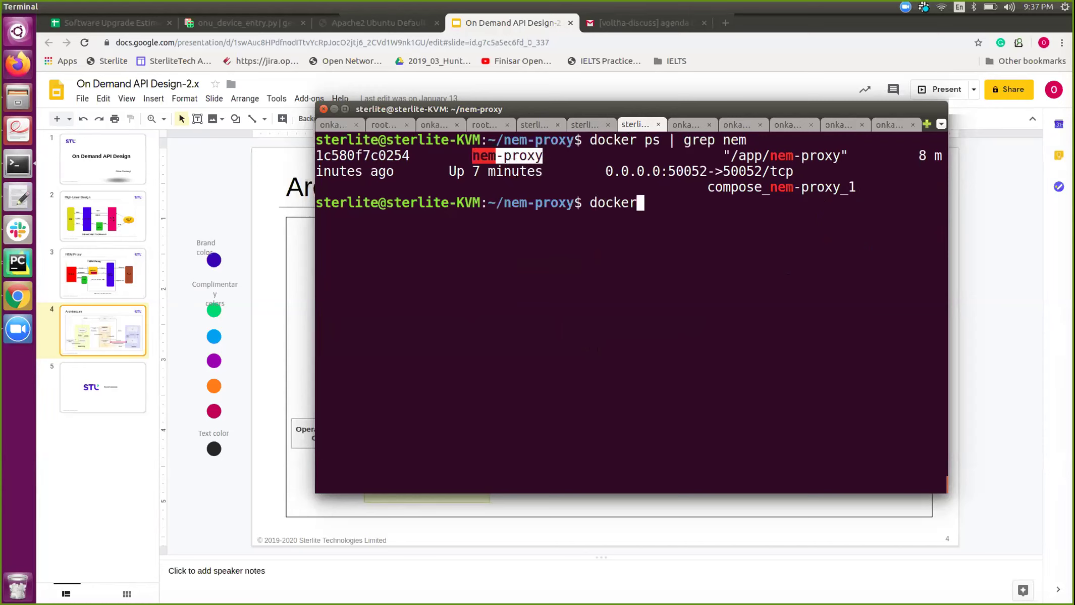
pyautogui.write(' logs')
pyautogui.hotkey('ctrl', 'shift', 'v')
pyautogui.press('Return')
# Step: Replace nem-proxy in the logs command with the copied container ID 1c580f7c0254 and run it to display the logs
pyautogui.press('Up')
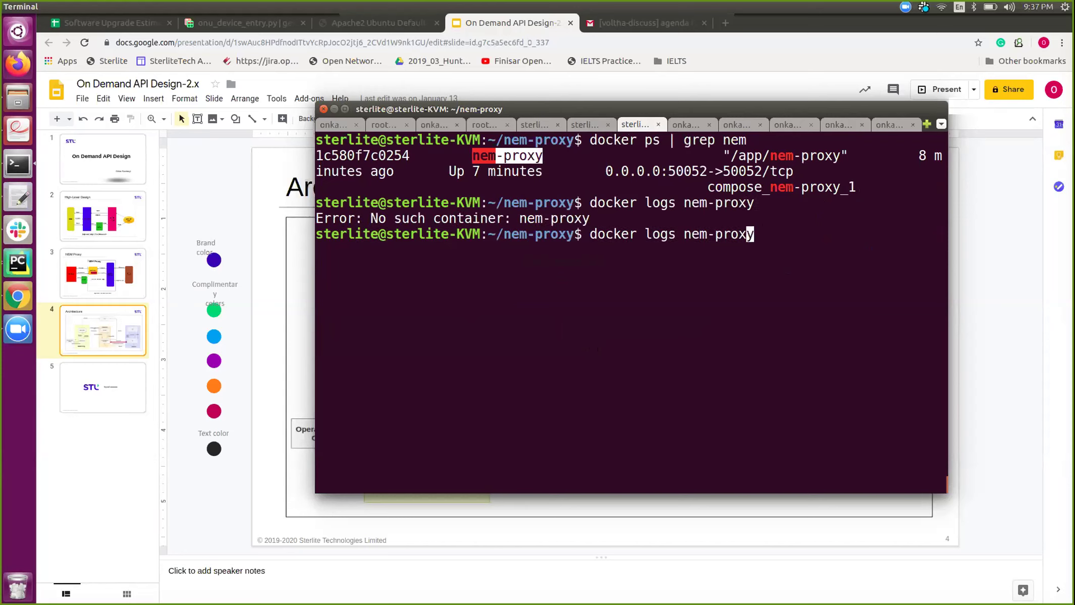
pyautogui.press('Left')
pyautogui.press('Left')
pyautogui.press('Left')
pyautogui.press('Left')
pyautogui.press('Left')
pyautogui.press('Left')
pyautogui.press('Left')
pyautogui.press('Left')
pyautogui.press('Left')
pyautogui.doubleClick(351, 155)
pyautogui.rightClick(353, 154)
pyautogui.click(371, 175)
pyautogui.press('Right')
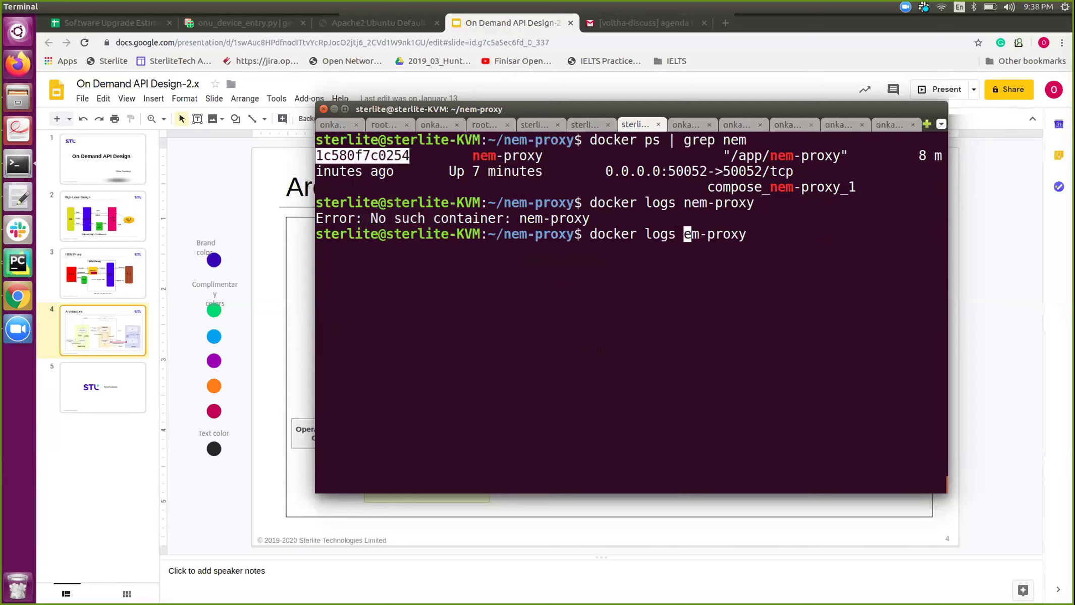
pyautogui.press('Delete')
pyautogui.press('Delete')
pyautogui.press('Delete')
pyautogui.press('Delete')
pyautogui.press('Delete')
pyautogui.press('Delete')
pyautogui.press('Delete')
pyautogui.press('Delete')
pyautogui.press('Delete')
pyautogui.hotkey('ctrl', 'shift', 'v')
pyautogui.press('Return')
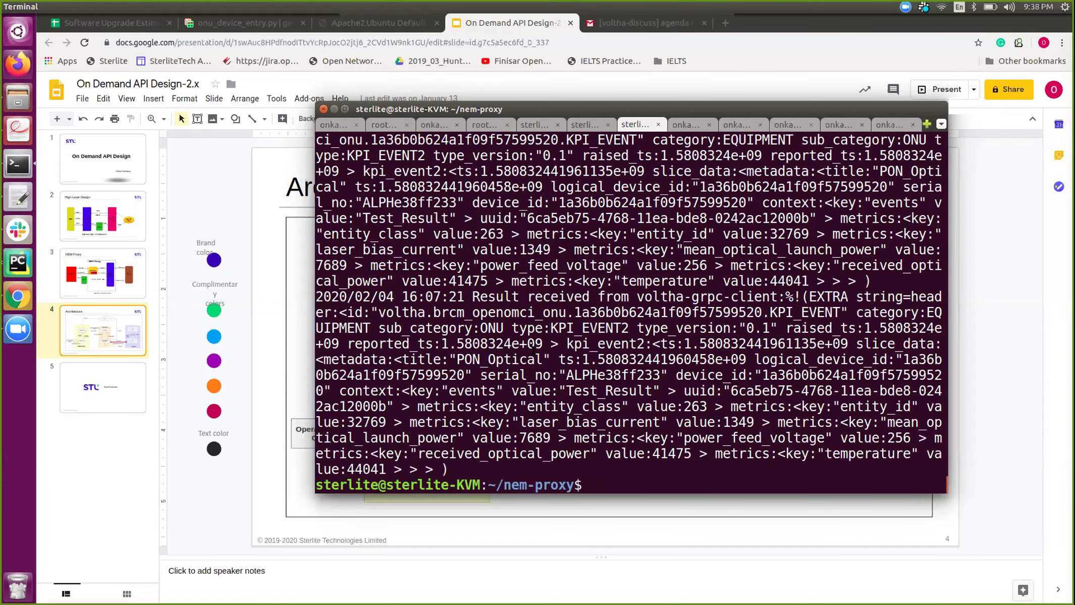
# Step: Examine the container log's latest request, highlight its transaction ID and enlarge the terminal to full size to read the result entries
pyautogui.scroll(2, 534, 349)
pyautogui.scroll(2, 602, 288)
pyautogui.doubleClick(586, 248)
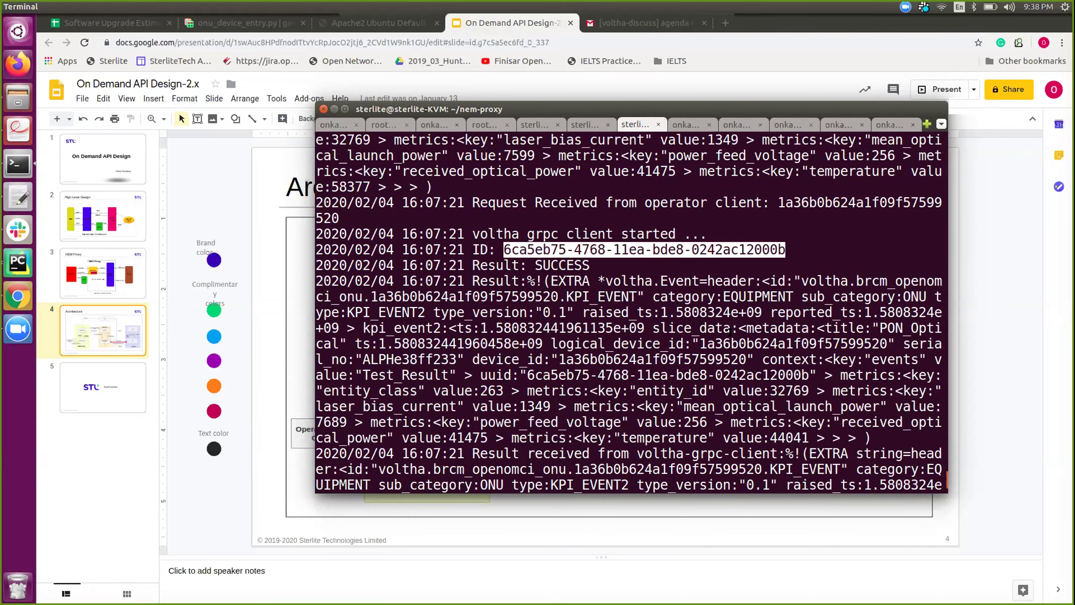
pyautogui.scroll(-1, 730, 331)
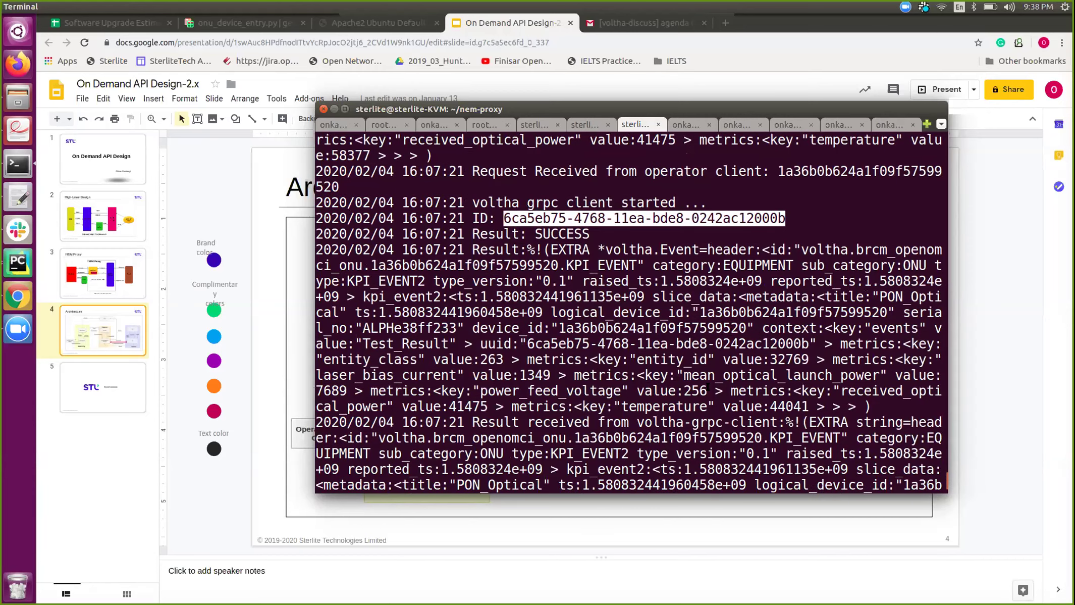
pyautogui.scroll(-2, 708, 386)
pyautogui.scroll(-1, 804, 361)
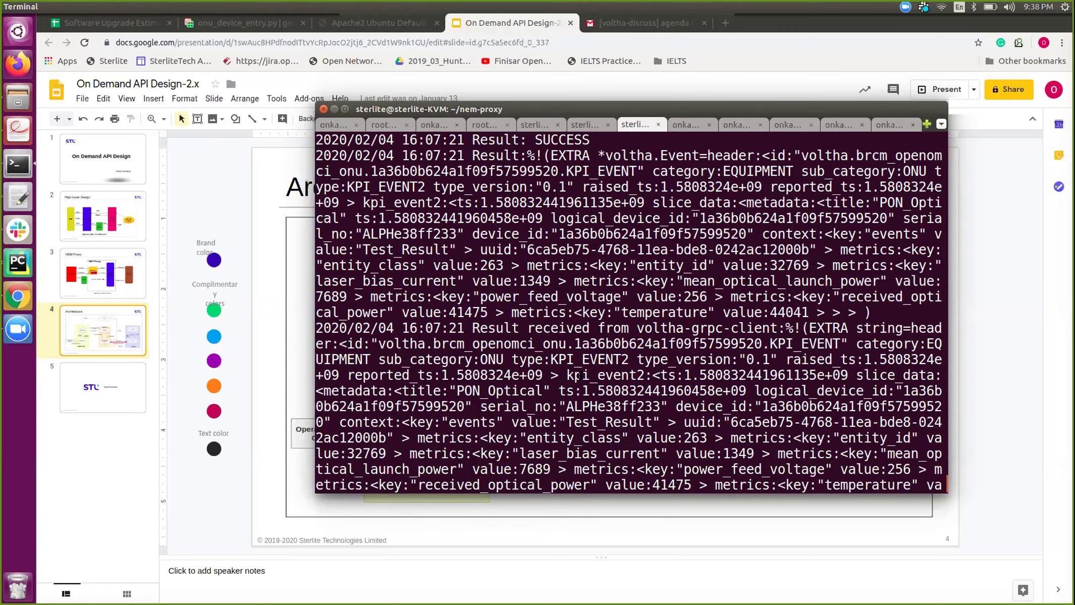
pyautogui.press('ctrl+super+Up')
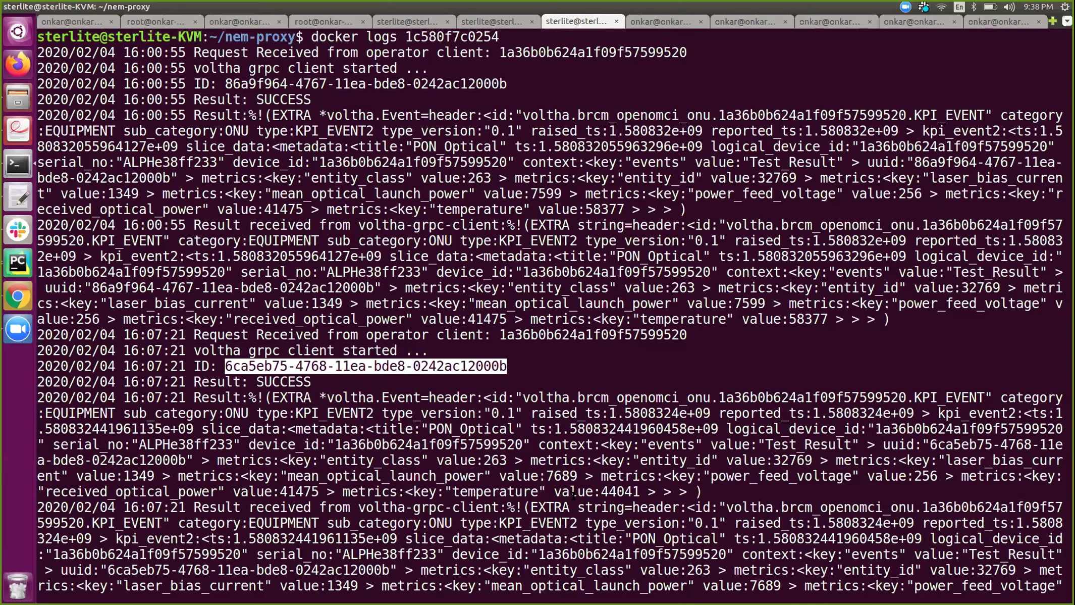
pyautogui.scroll(-1, 575, 496)
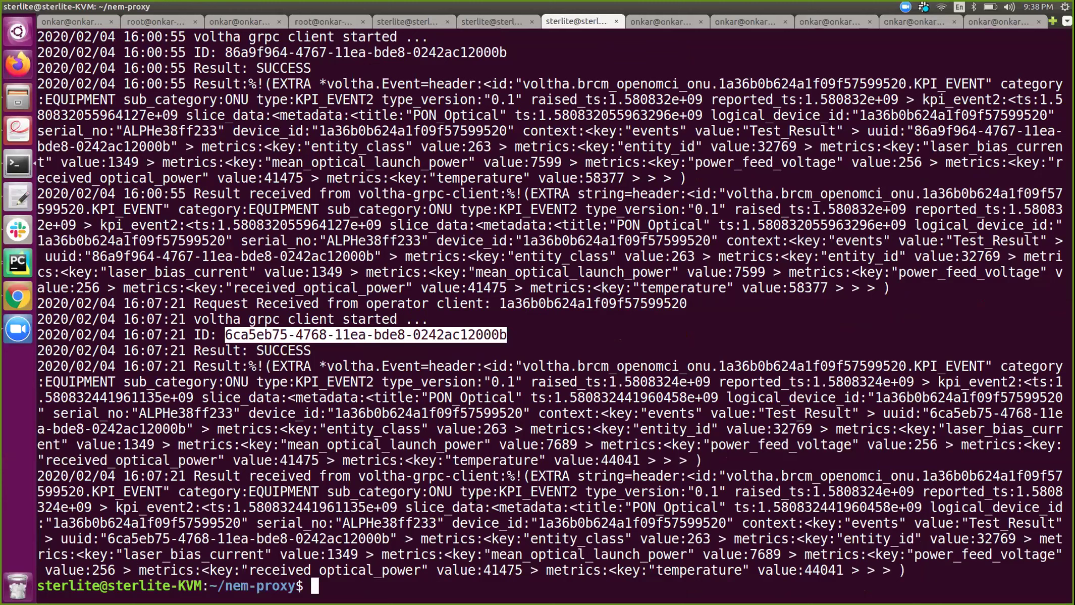
# Step: Copy the latest voltha-grpc-client result entry from the container log and paste it into a new gedit document
pyautogui.rightClick(322, 331)
pyautogui.click(346, 355)
pyautogui.moveTo(523, 475); pyautogui.dragTo(887, 570)
pyautogui.rightClick(879, 531)
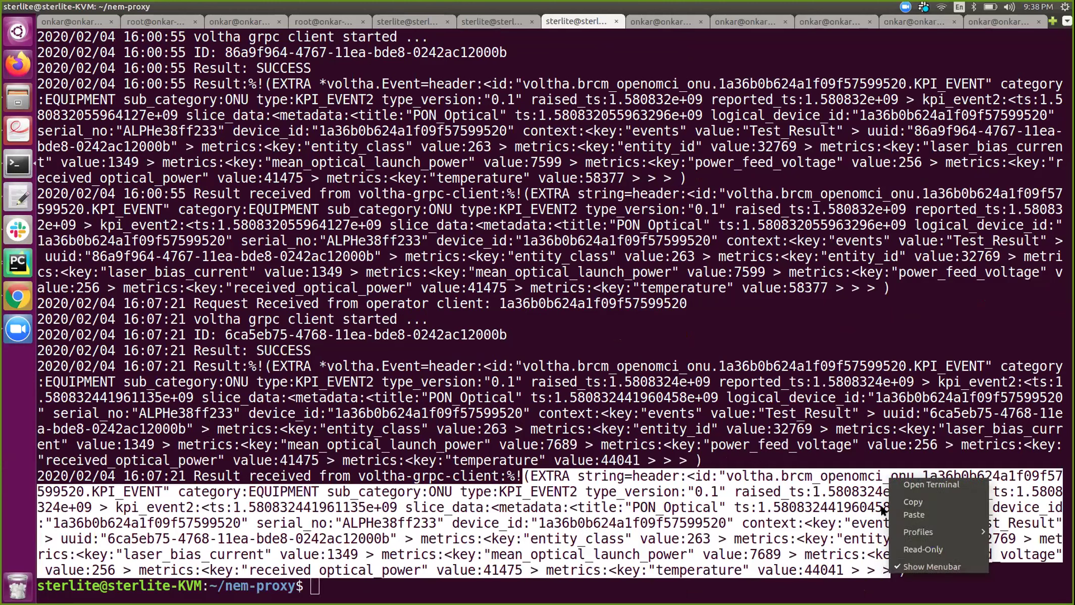
pyautogui.click(904, 502)
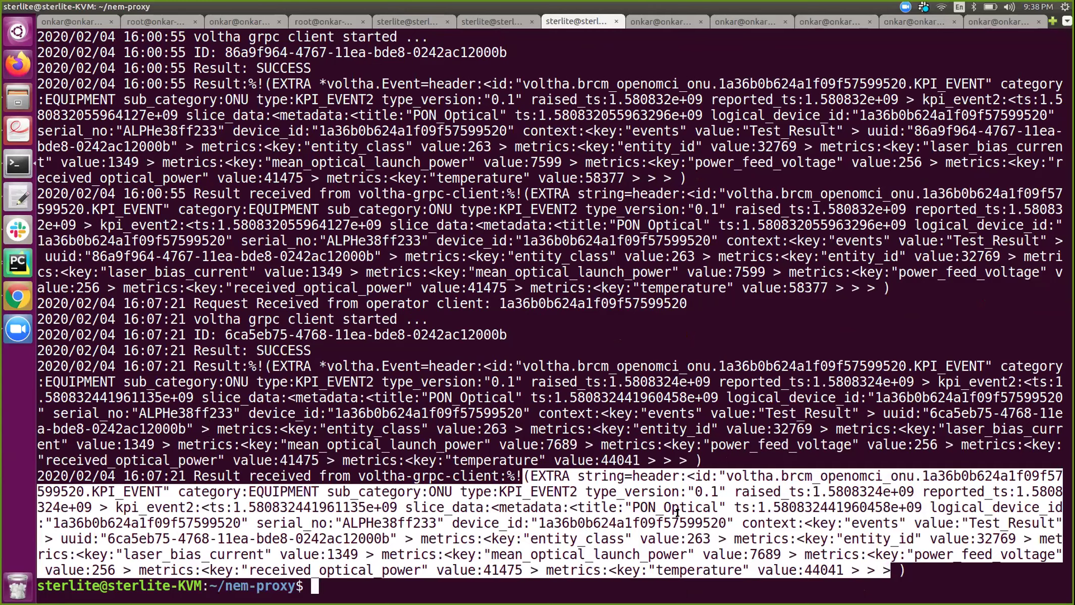
pyautogui.click(18, 196)
pyautogui.click(98, 16)
pyautogui.hotkey('ctrl', 'v')
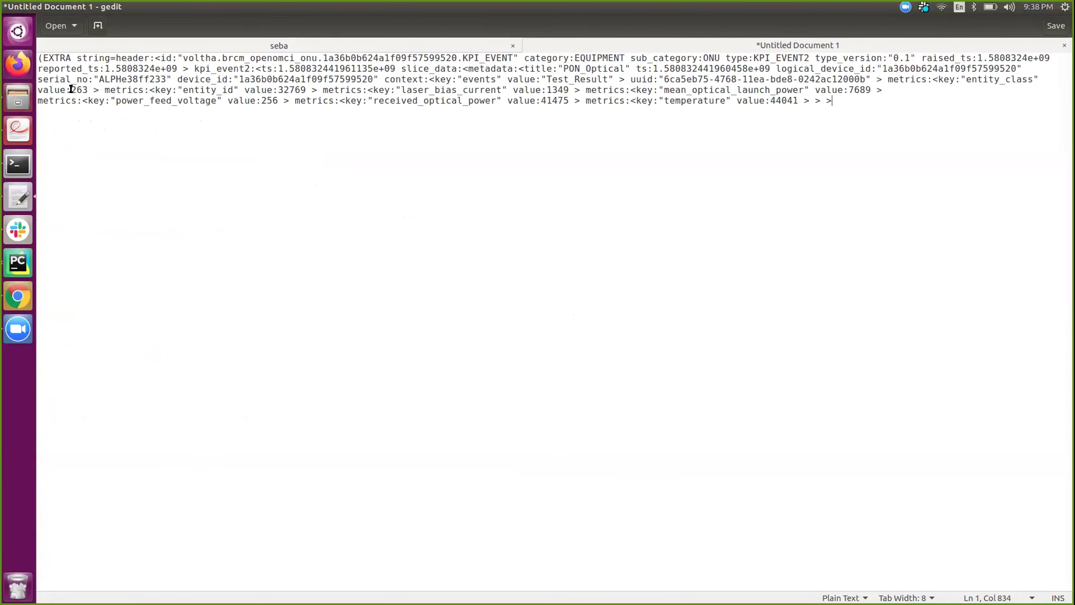
# Step: Copy the latest request's transaction ID from the terminal log and search for it in the pasted gedit text
pyautogui.hotkey('alt', 'Tab')
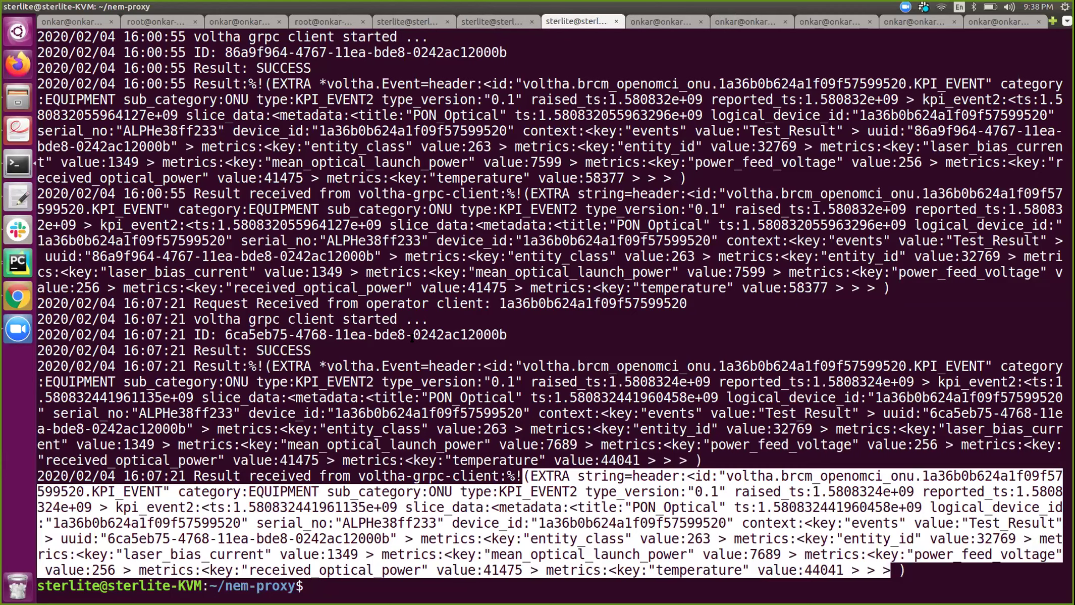
pyautogui.doubleClick(412, 335)
pyautogui.rightClick(410, 337)
pyautogui.click(434, 363)
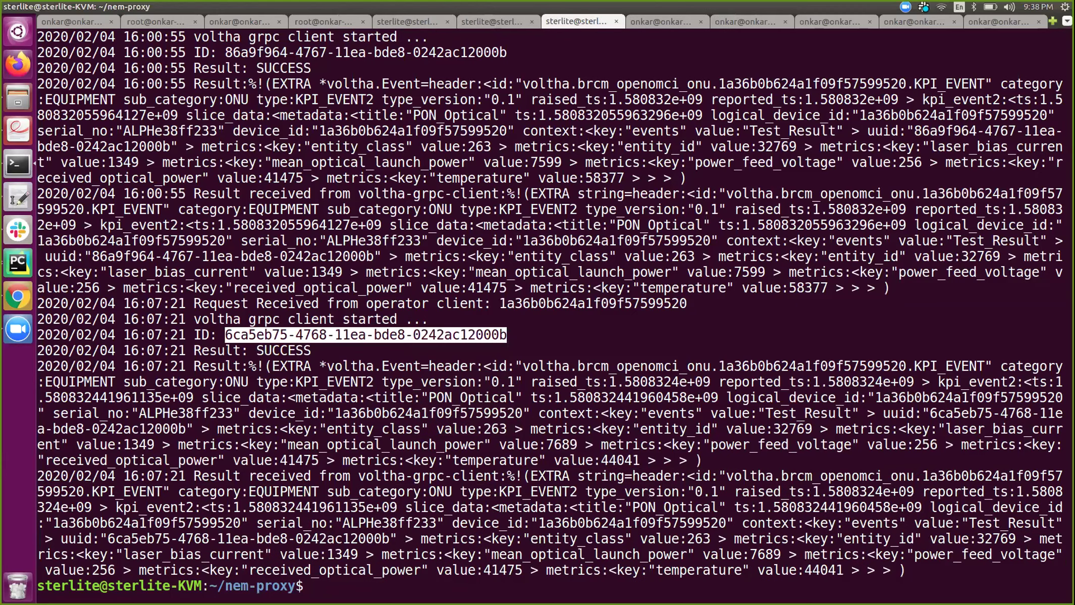
pyautogui.hotkey('alt', 'Tab')
pyautogui.hotkey('ctrl', 'f')
pyautogui.hotkey('ctrl', 'v')
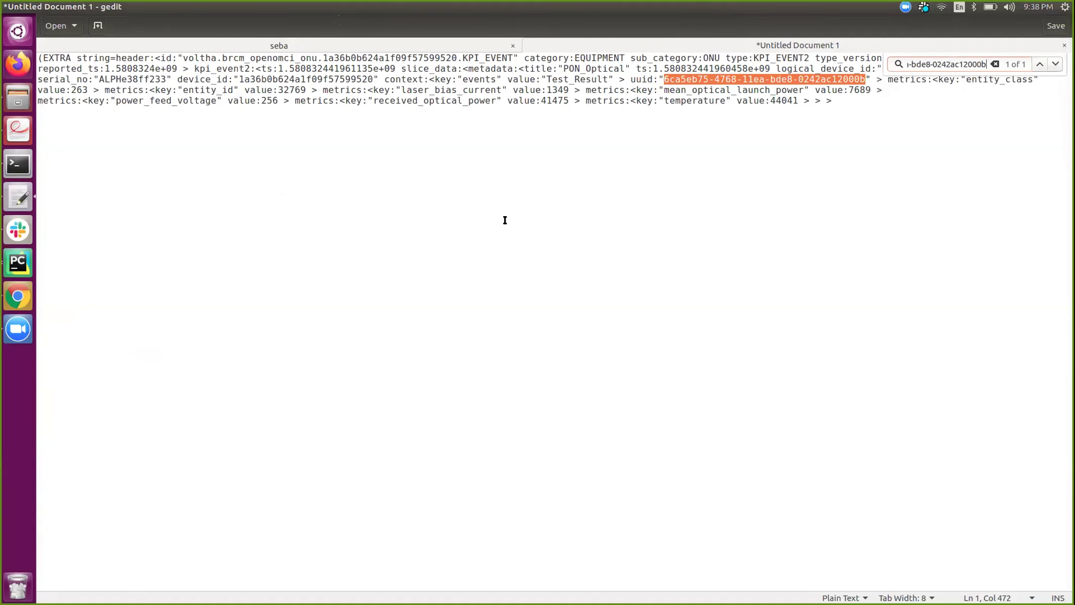
pyautogui.press('Escape')
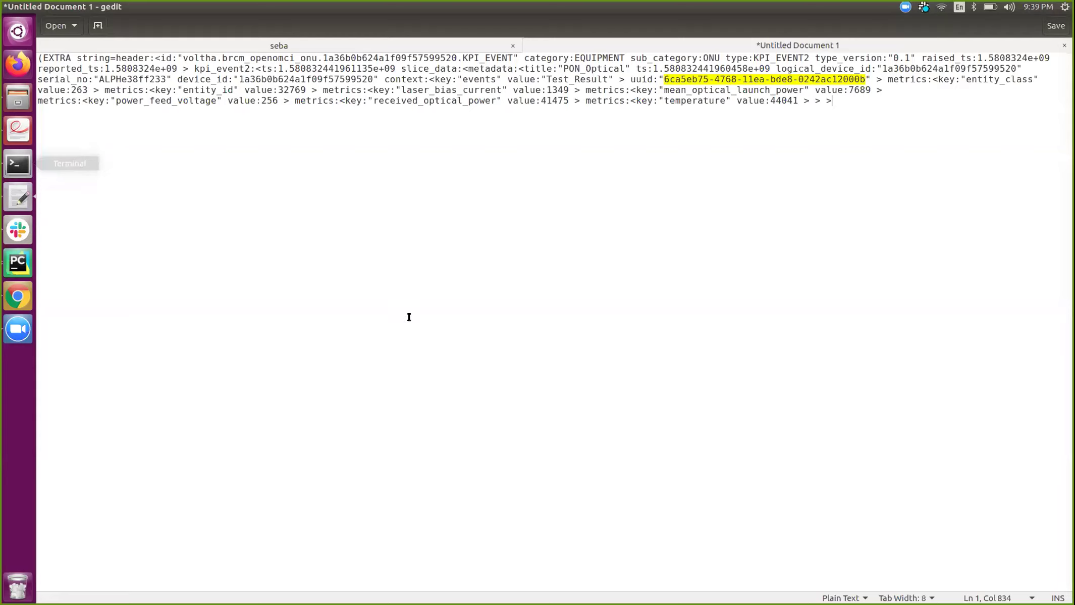
# Step: Return to the terminal, switch to the session with the nem_operator_grpc_client.go output and maximize it to review both runs
pyautogui.hotkey('alt', 'Tab')
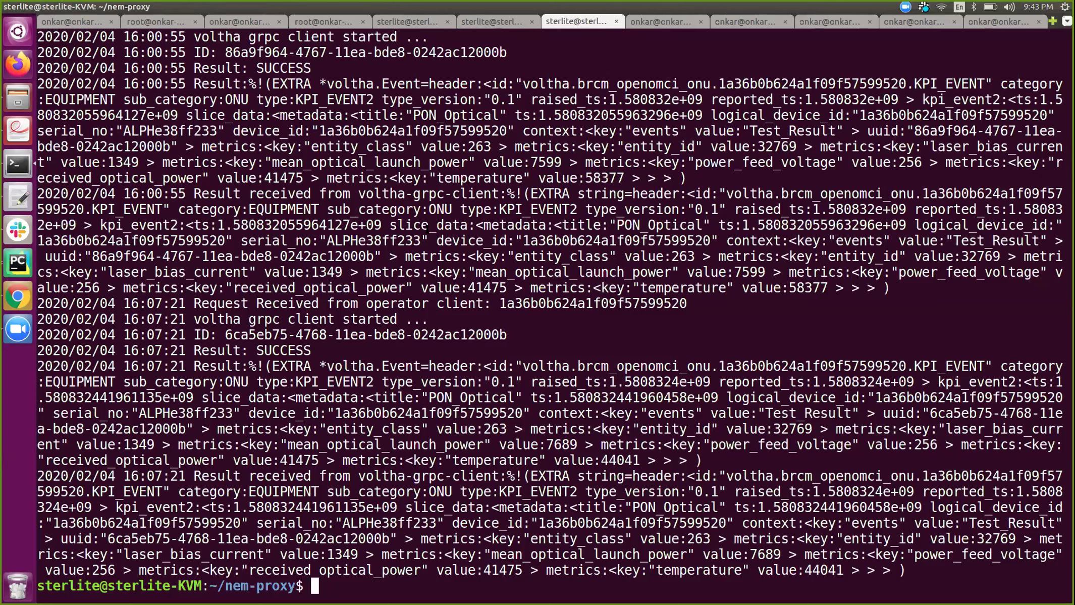
pyautogui.moveTo(670, 6); pyautogui.dragTo(569, 85)
pyautogui.click(571, 79)
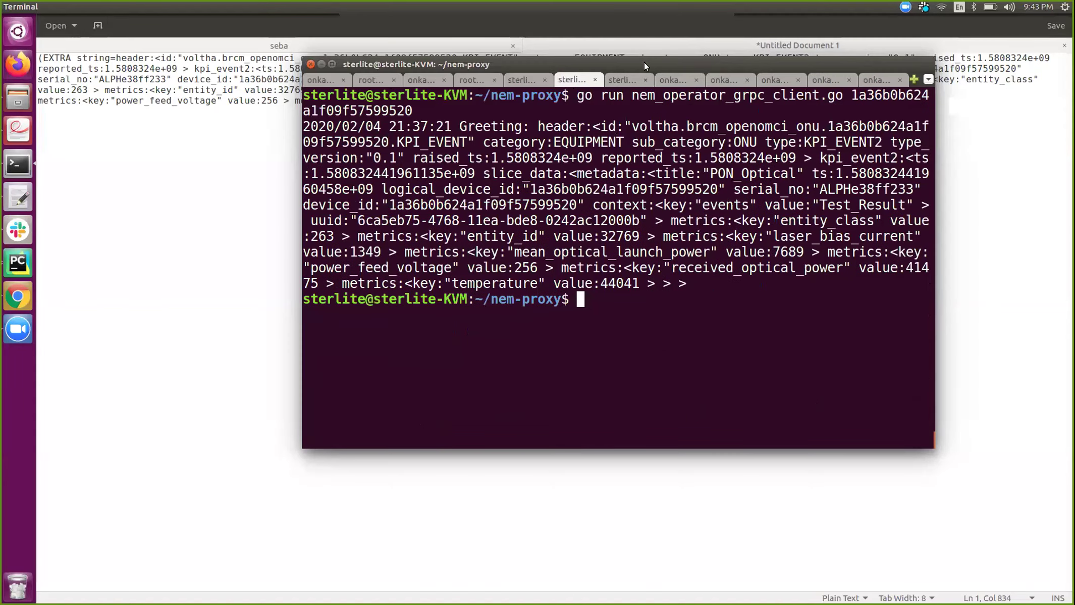
pyautogui.press('ctrl+super+Up')
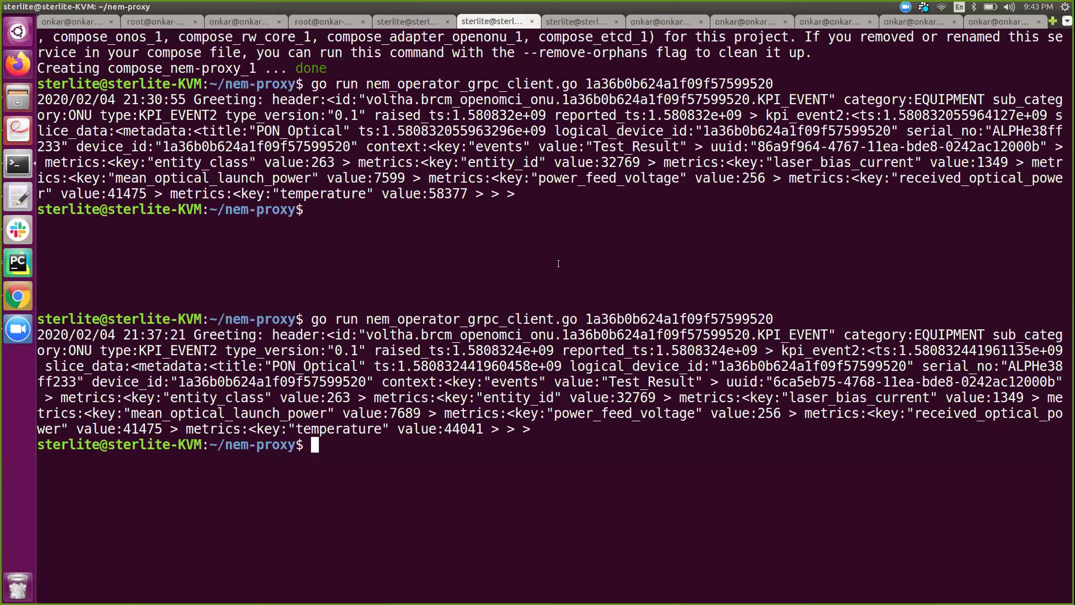
pyautogui.scroll(10, 514, 307)
pyautogui.scroll(-10, 514, 306)
pyautogui.click(1009, 7)
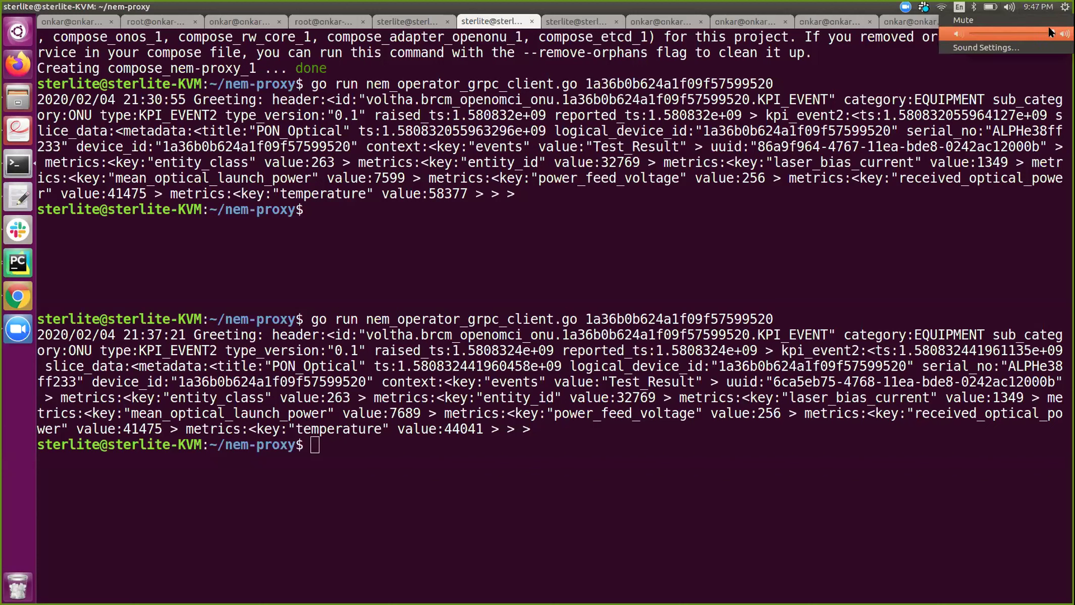
pyautogui.click(829, 143)
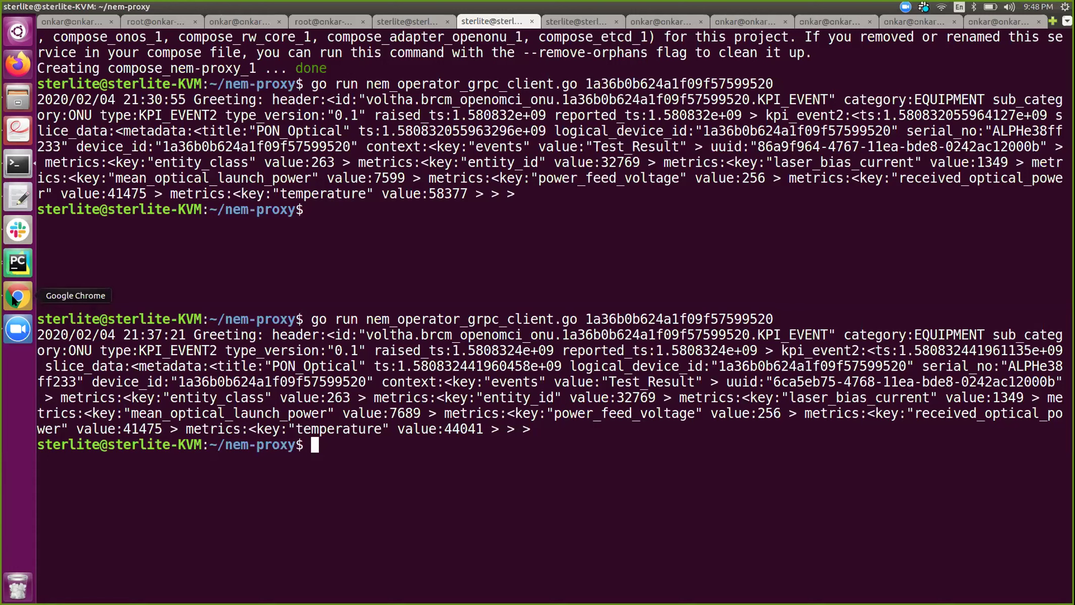
# Step: Switch to Google Chrome to show the Architecture slide of On Demand API Design-2.x, and return to the terminal
pyautogui.click(14, 299)
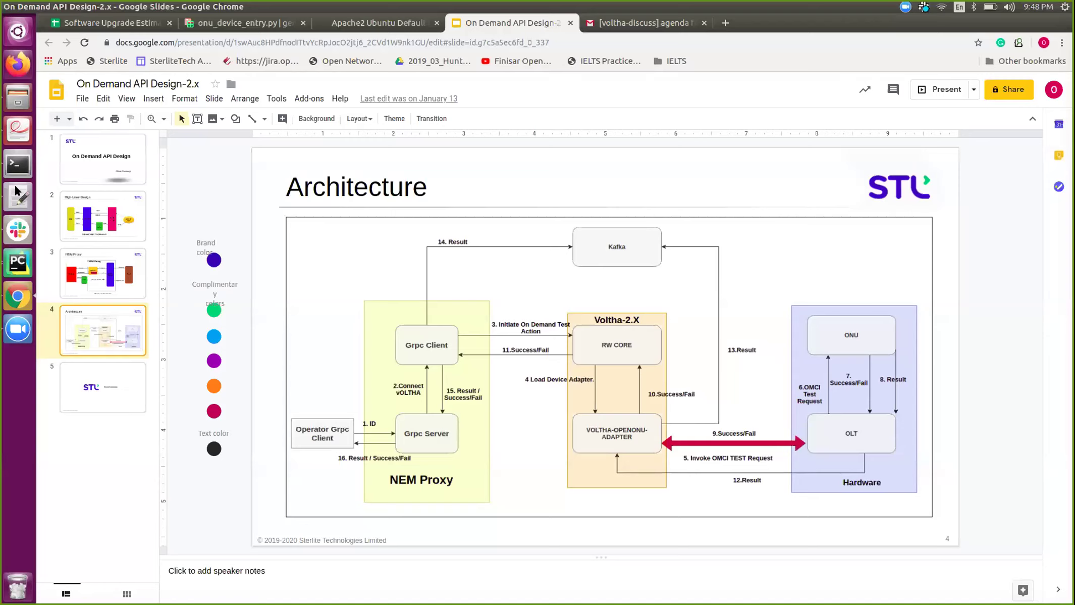
pyautogui.click(18, 165)
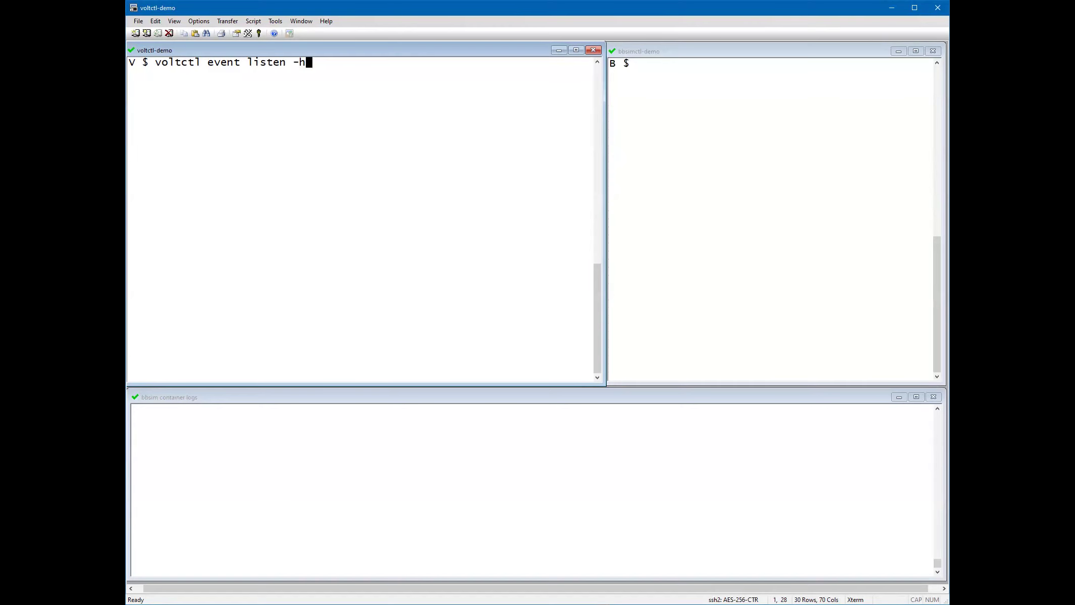
# Step: Display the help with voltctl event listen -h, and run voltctl event listen to print all VOLTHA events
pyautogui.press('Return')
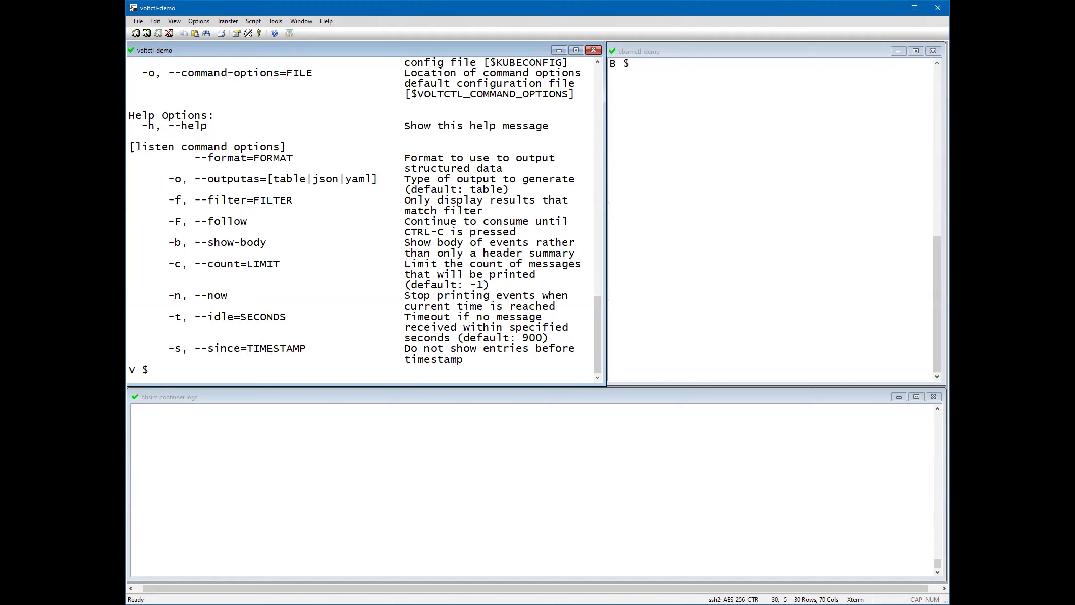
pyautogui.hotkey('alt', 'Tab')
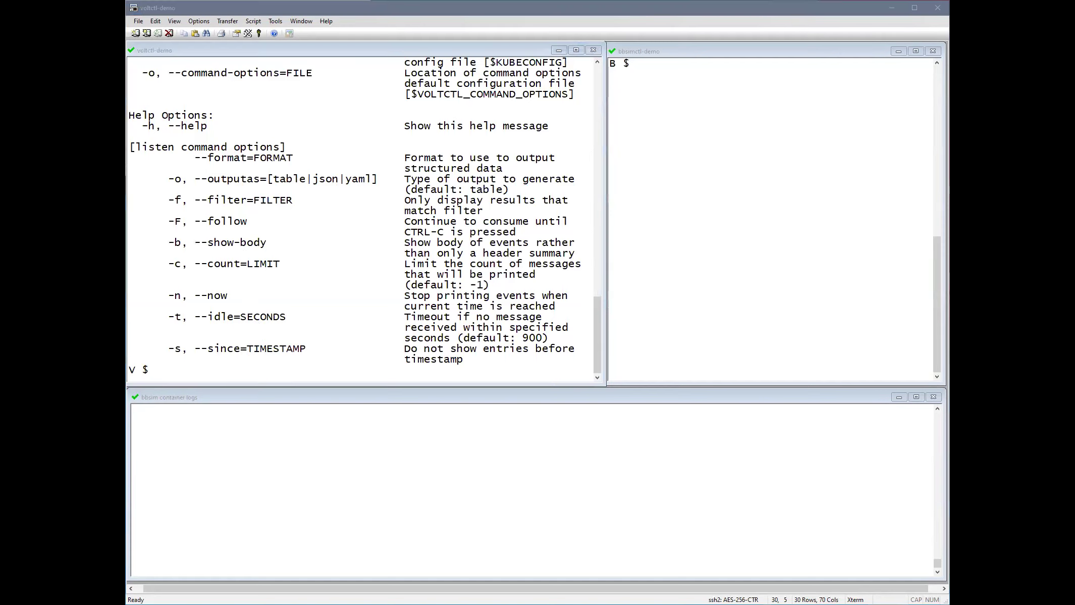
pyautogui.click(373, 325)
pyautogui.write('voltctl event listen')
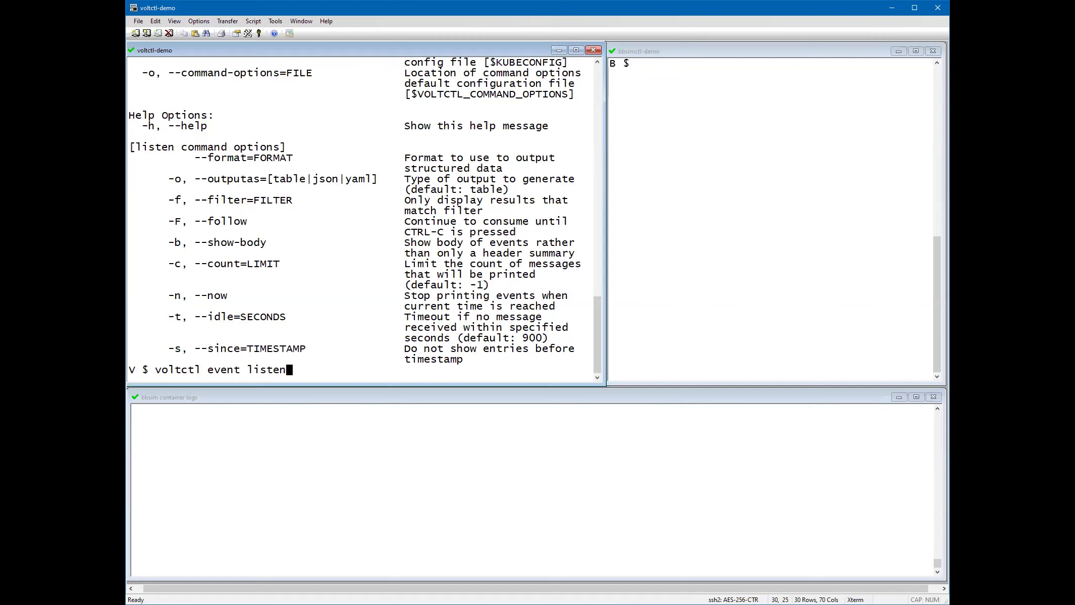
pyautogui.press('Return')
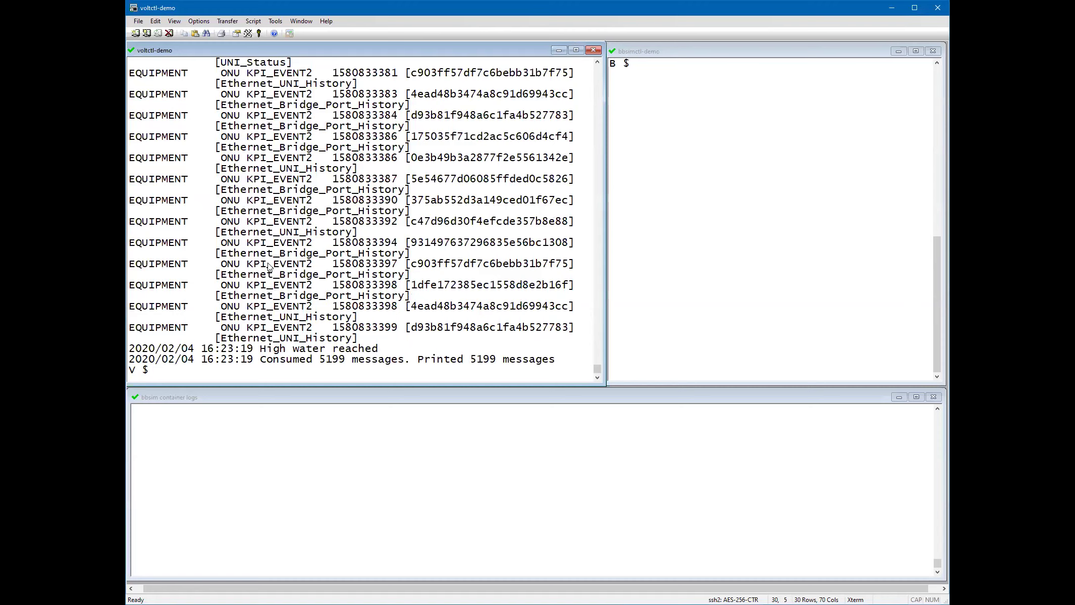
pyautogui.moveTo(596, 367); pyautogui.dragTo(597, 352)
# Step: Limit the event listing to a single message by running voltctl event listen -c 1
pyautogui.hotkey('alt', 'Tab')
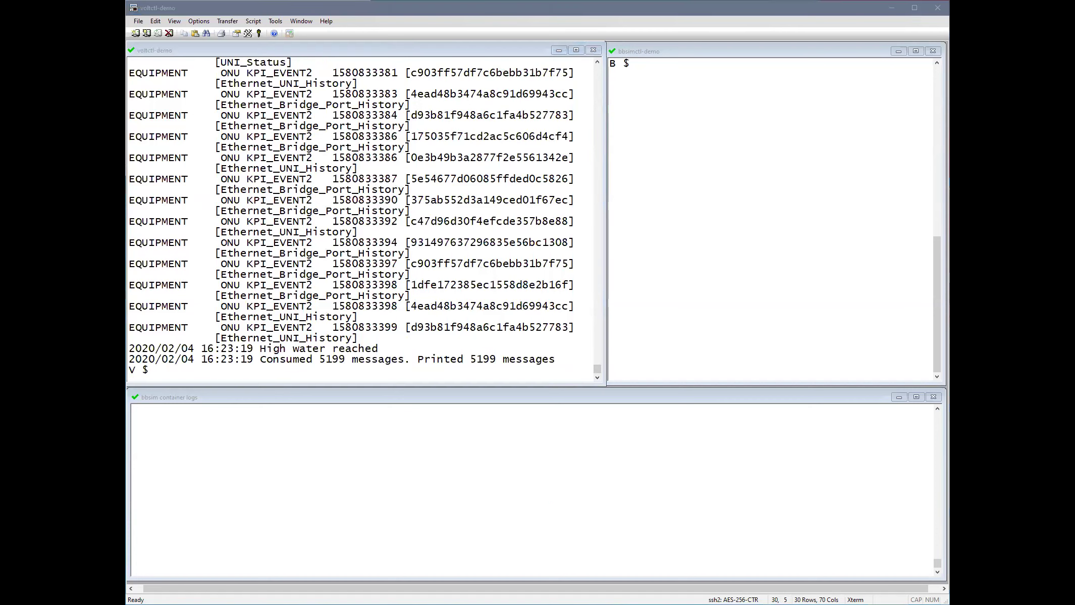
pyautogui.click(475, 261)
pyautogui.press('shift+Insert')
pyautogui.press('Return')
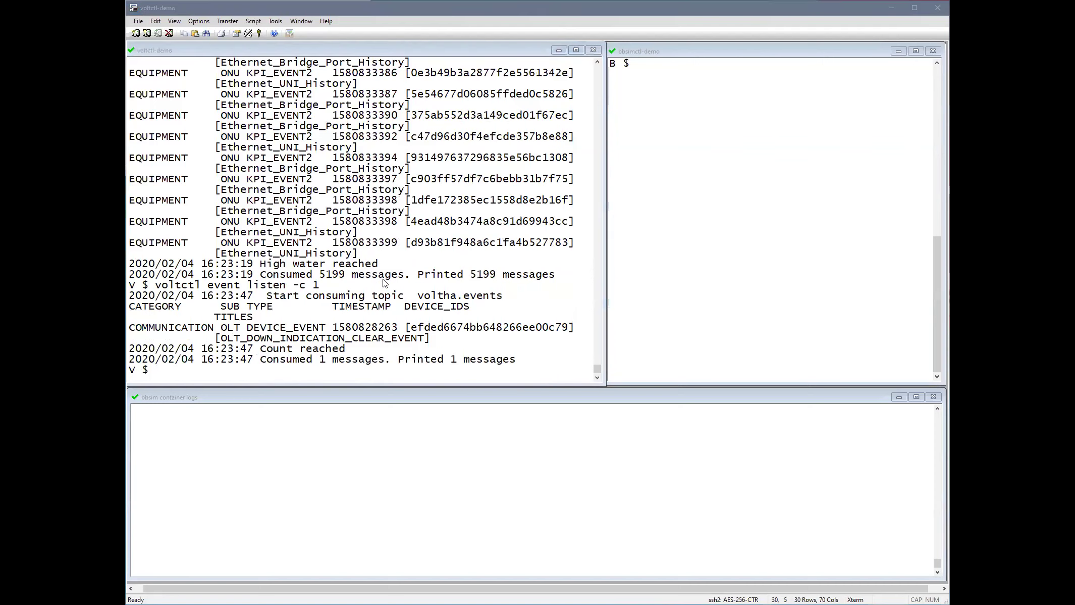
# Step: List five FEC history events by running voltctl event listen --filter Titles=FEC_History -c 5
pyautogui.hotkey('alt', 'Tab')
pyautogui.hotkey('ctrl', 'v')
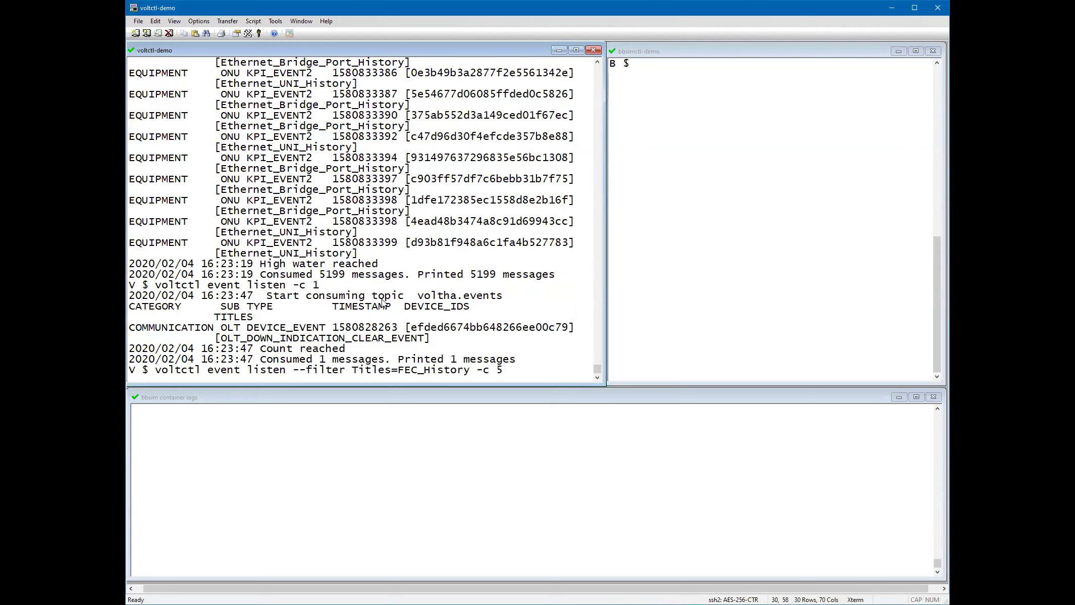
pyautogui.press('Return')
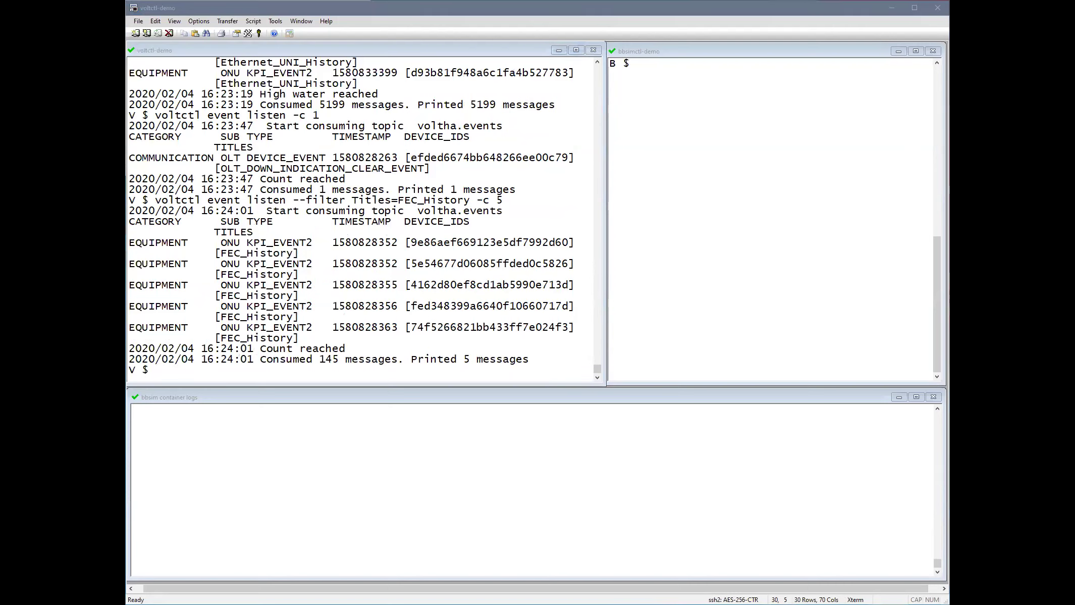
# Step: Rerun the FEC_History listing with --show-body added and review the full event bodies
pyautogui.click(396, 297)
pyautogui.press('Up')
pyautogui.write('--show-body')
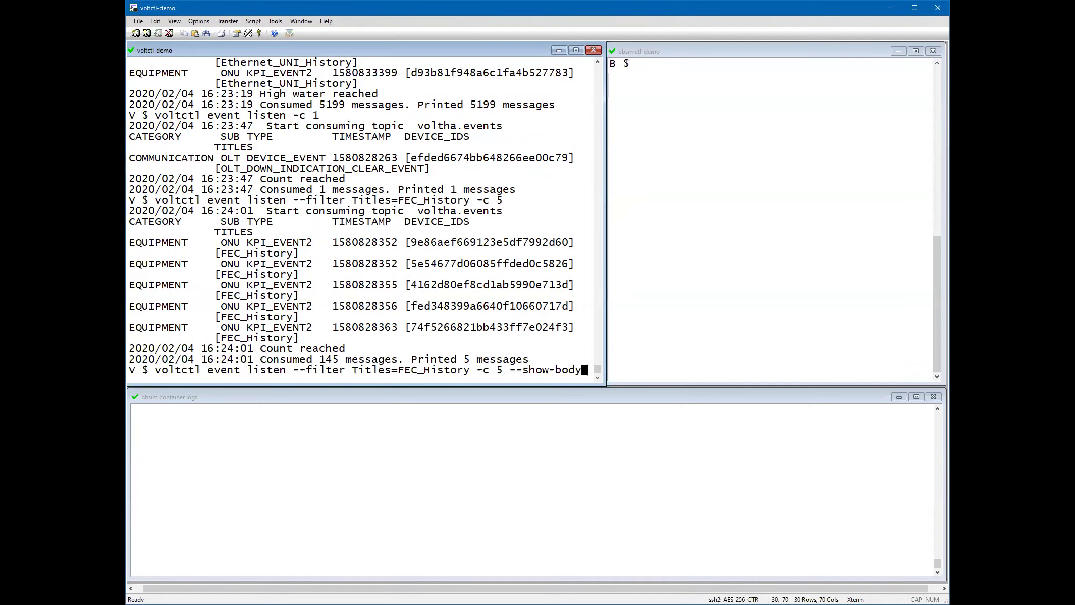
pyautogui.press('Return')
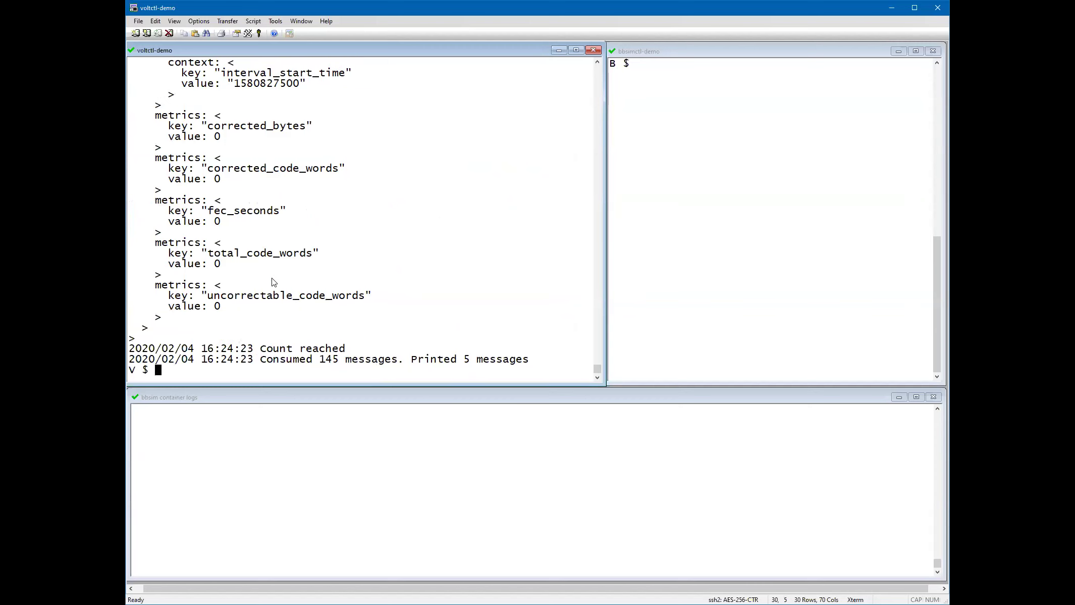
pyautogui.scroll(2, 318, 282)
pyautogui.scroll(8, 318, 281)
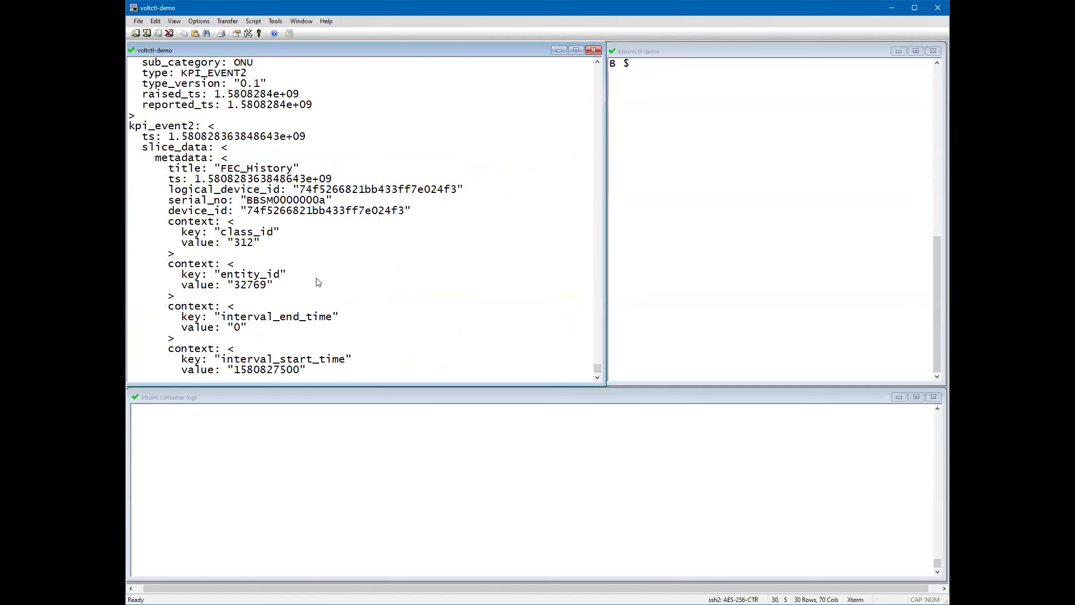
pyautogui.scroll(1, 318, 282)
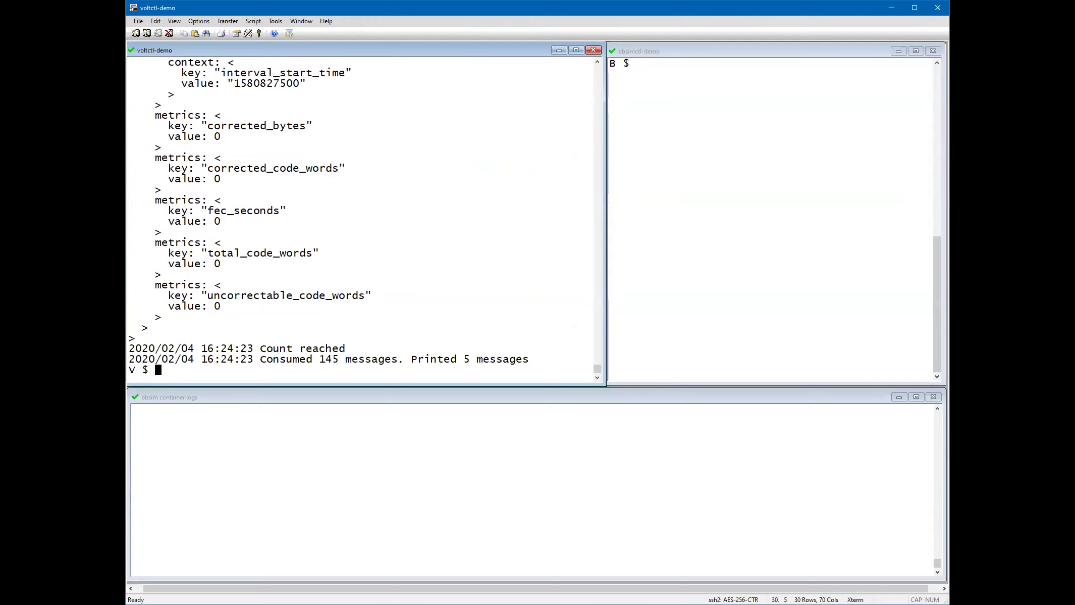
# Step: Run voltctl event listen --filter Titles=FEC_History -c 5 --show-body -o json and review the JSON output
pyautogui.hotkey('alt', 'Tab')
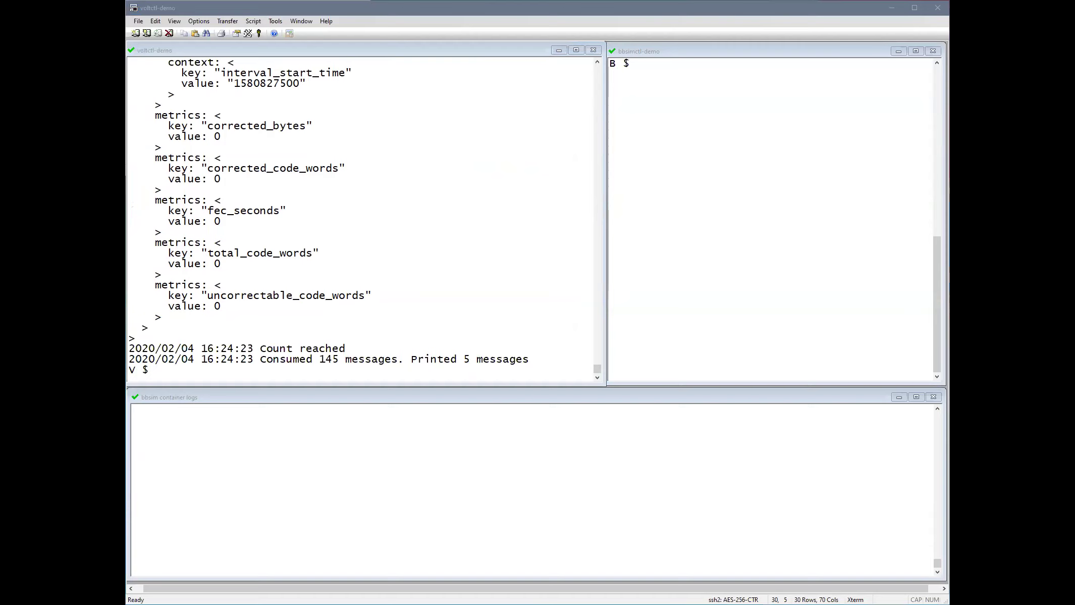
pyautogui.click(483, 324)
pyautogui.write('voltctl event listen --filter Titles=FEC_History -c 5 --show-body -o json')
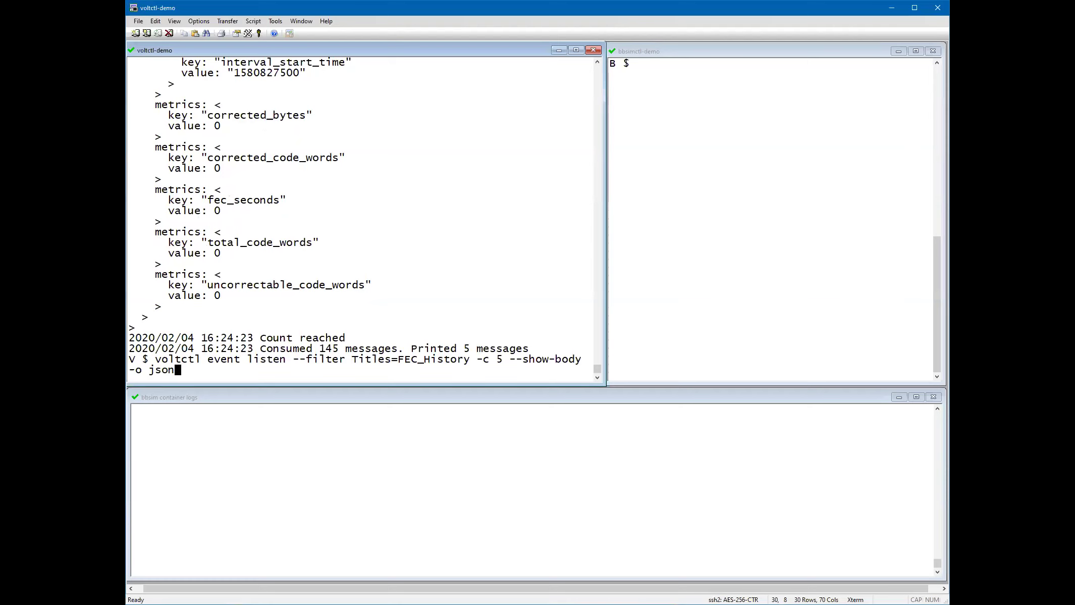
pyautogui.press('Return')
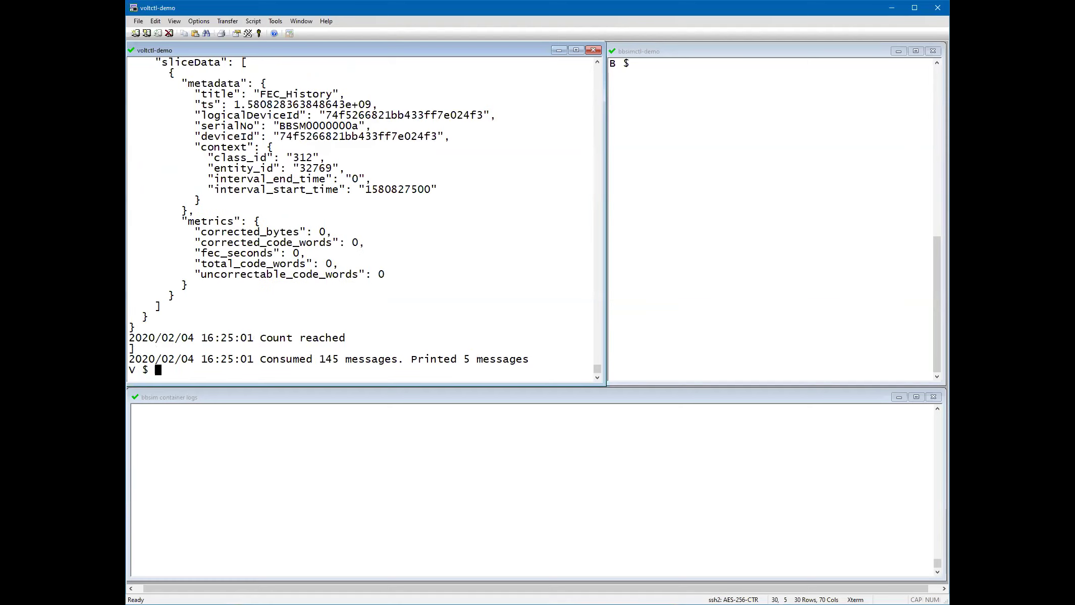
pyautogui.scroll(6, 390, 302)
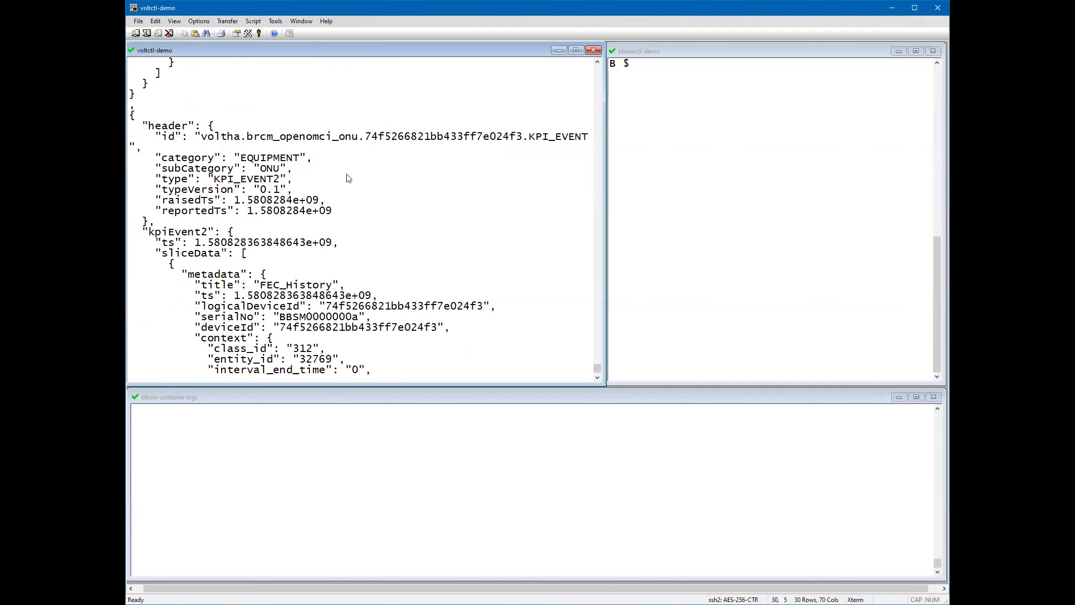
pyautogui.scroll(-6, 347, 178)
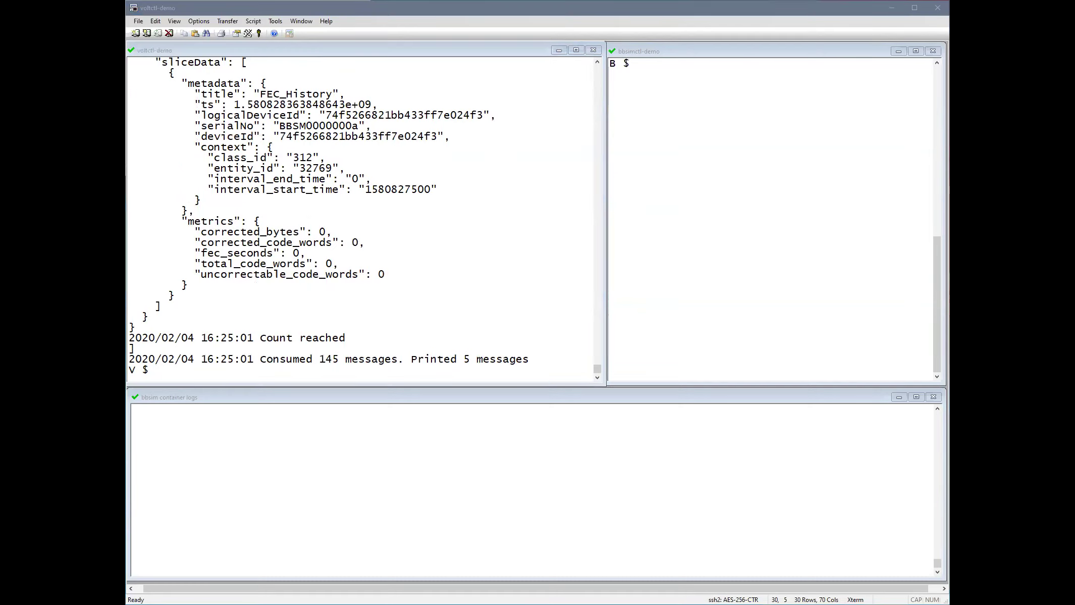
# Step: Follow device events by running voltctl event listen --show-body -o json -f Type=DEVICE_EVENT --follow, and review the earlier entries
pyautogui.click(444, 257)
pyautogui.write('voltctl event listen --show-body -o json -f Type=DEVICE_EVENT --follow')
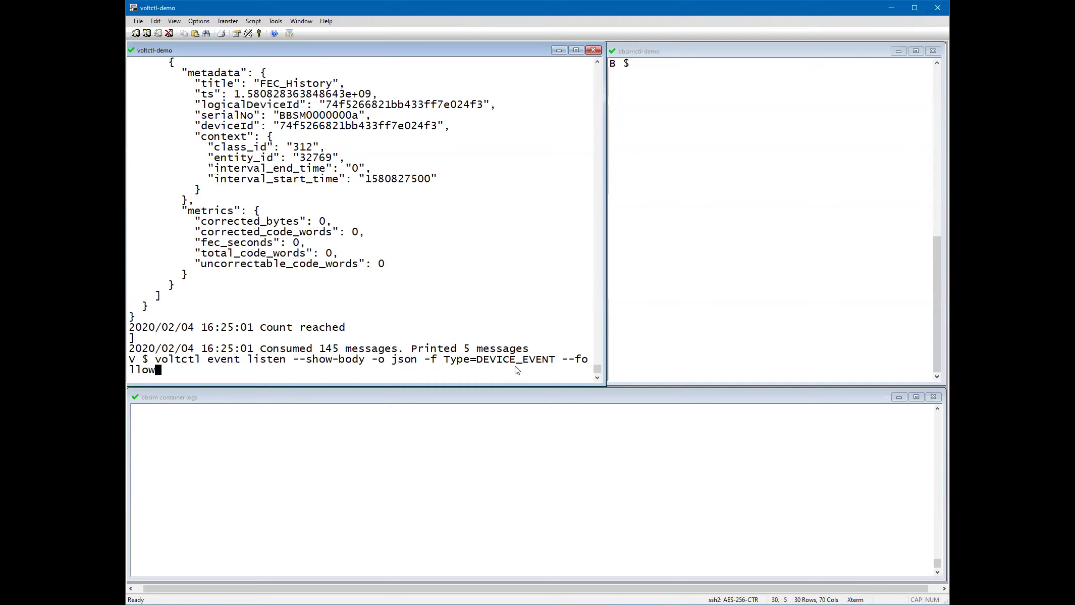
pyautogui.press('Return')
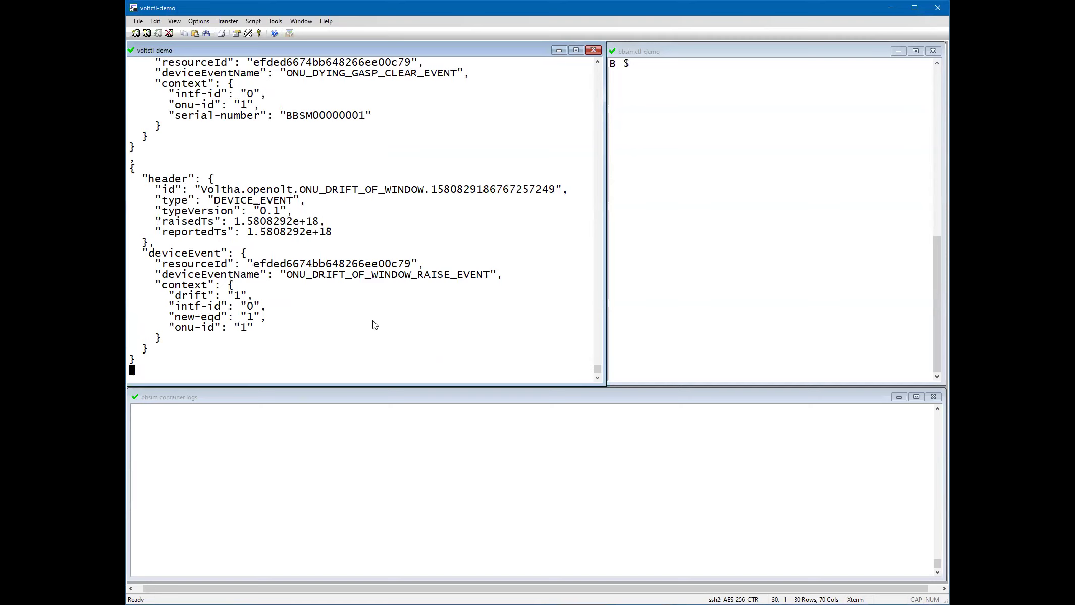
pyautogui.scroll(6, 428, 314)
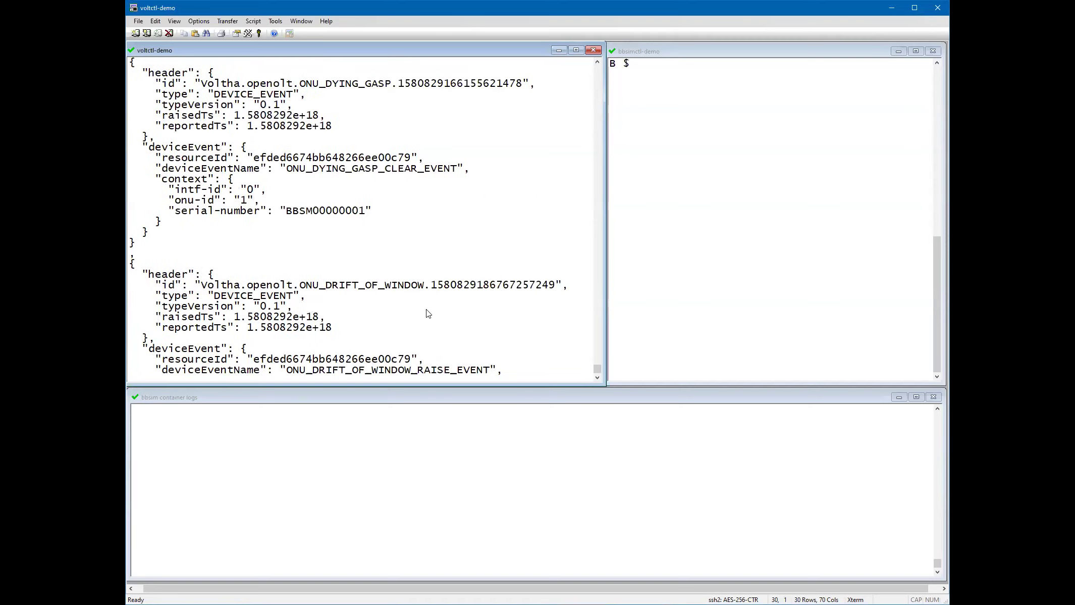
pyautogui.scroll(10, 427, 313)
pyautogui.scroll(7, 427, 314)
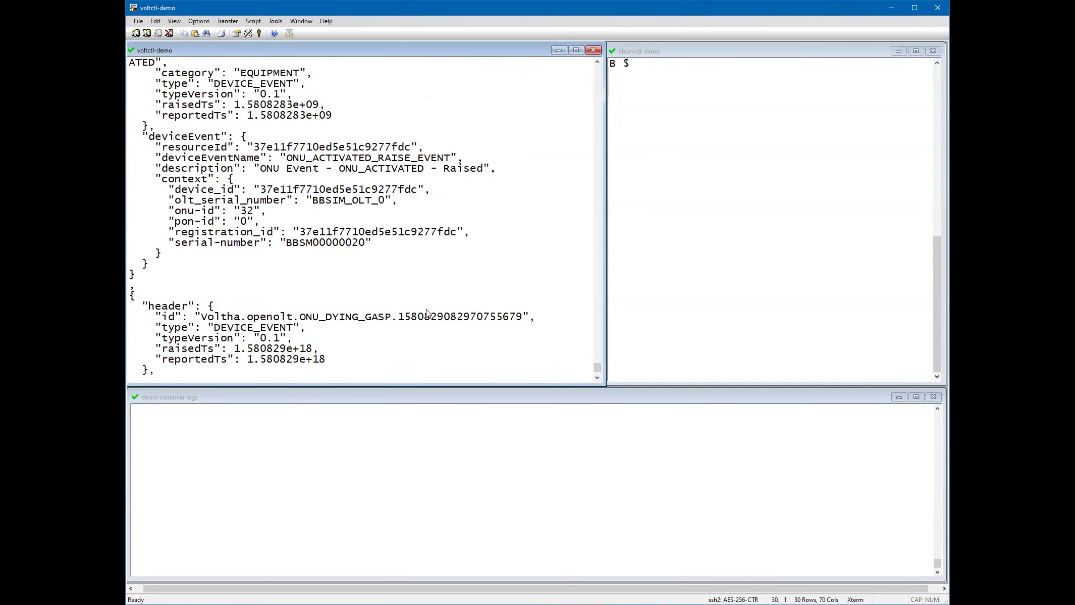
# Step: Review the earlier ONU_ACTIVATED device events in the followed JSON output and return to the newest event
pyautogui.scroll(1, 428, 313)
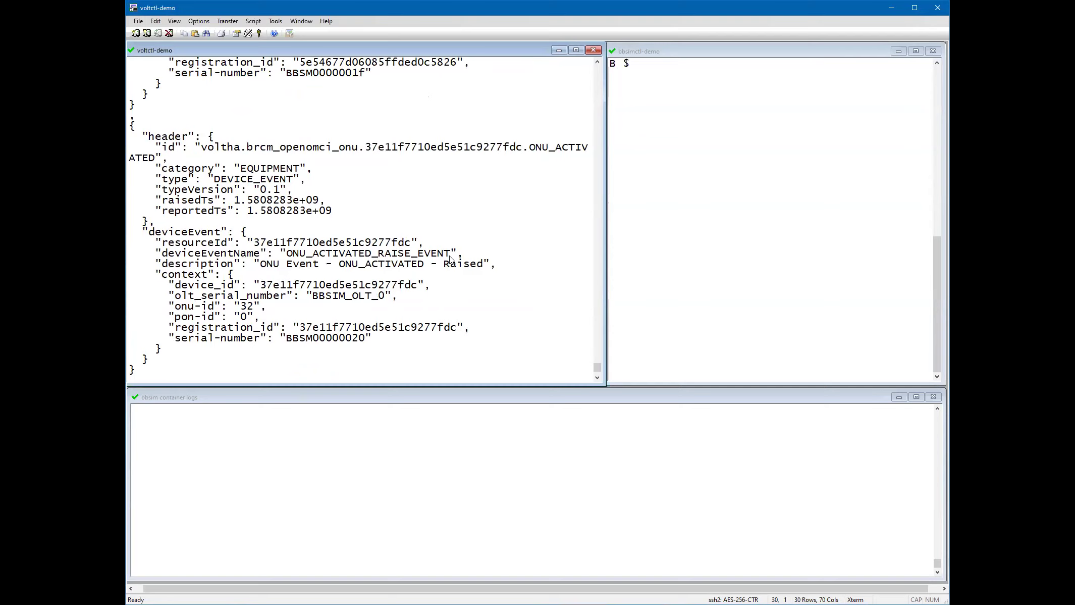
pyautogui.scroll(6, 451, 256)
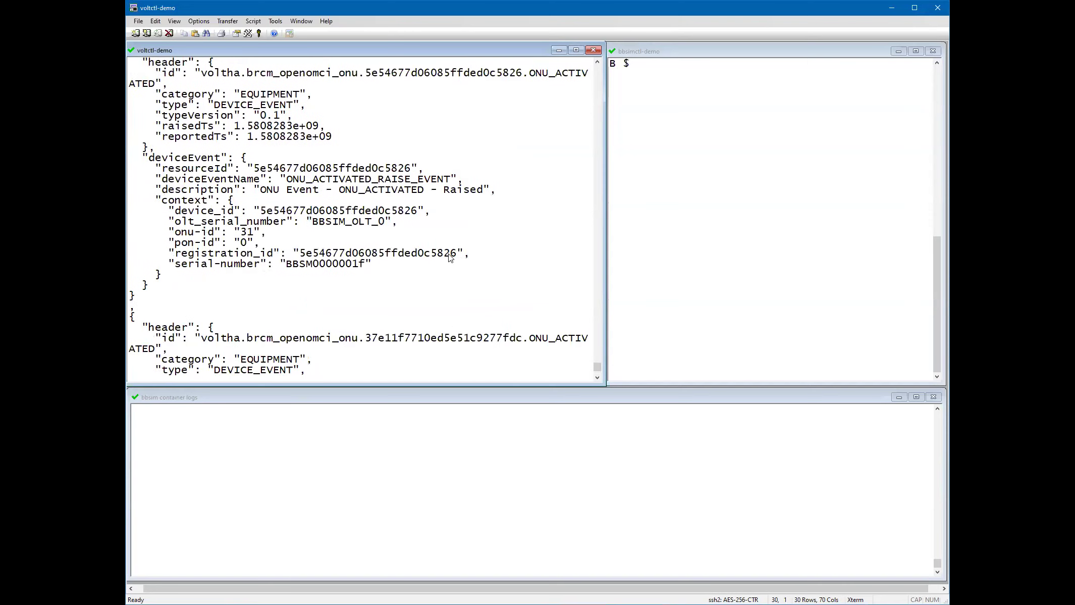
pyautogui.scroll(9, 451, 258)
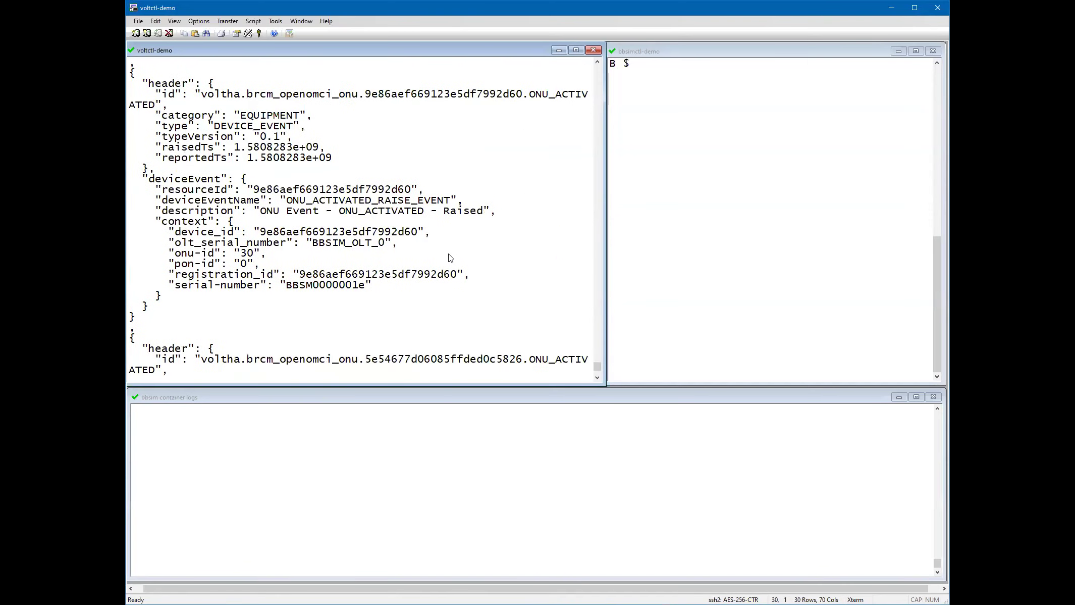
pyautogui.scroll(-20, 451, 258)
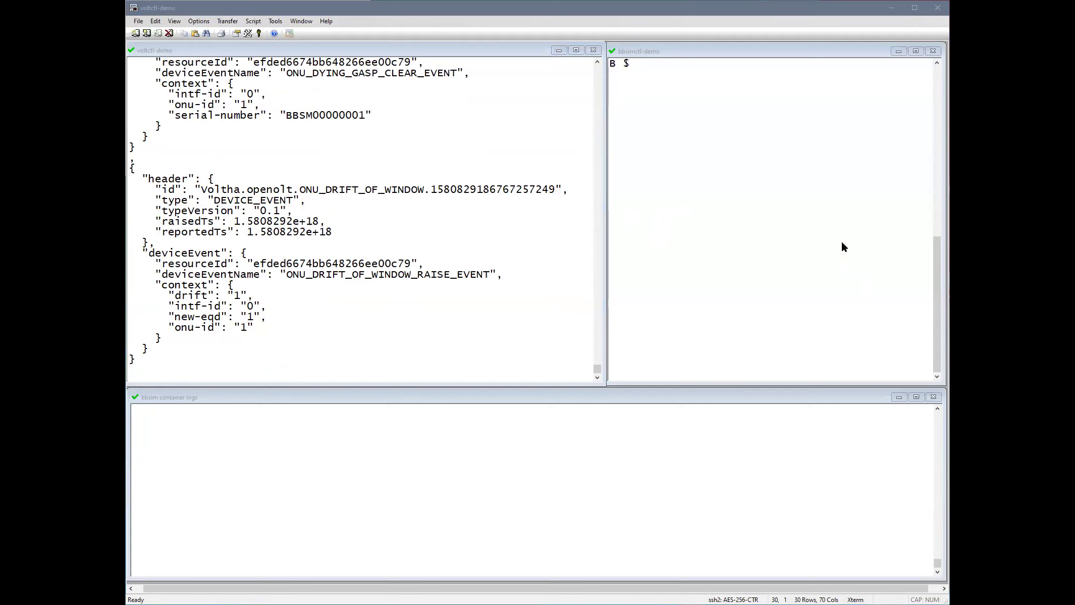
# Step: Run bbsimctl alarm without a subcommand in the bbsimctl-demo terminal to show its available commands
pyautogui.click(809, 212)
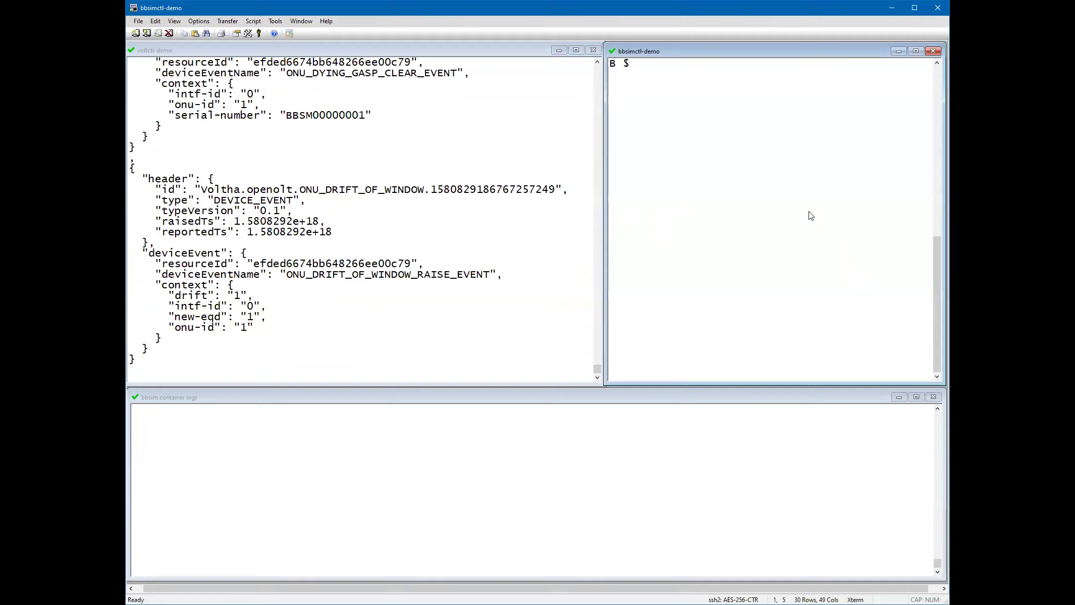
pyautogui.write('bbsimctl alarm list')
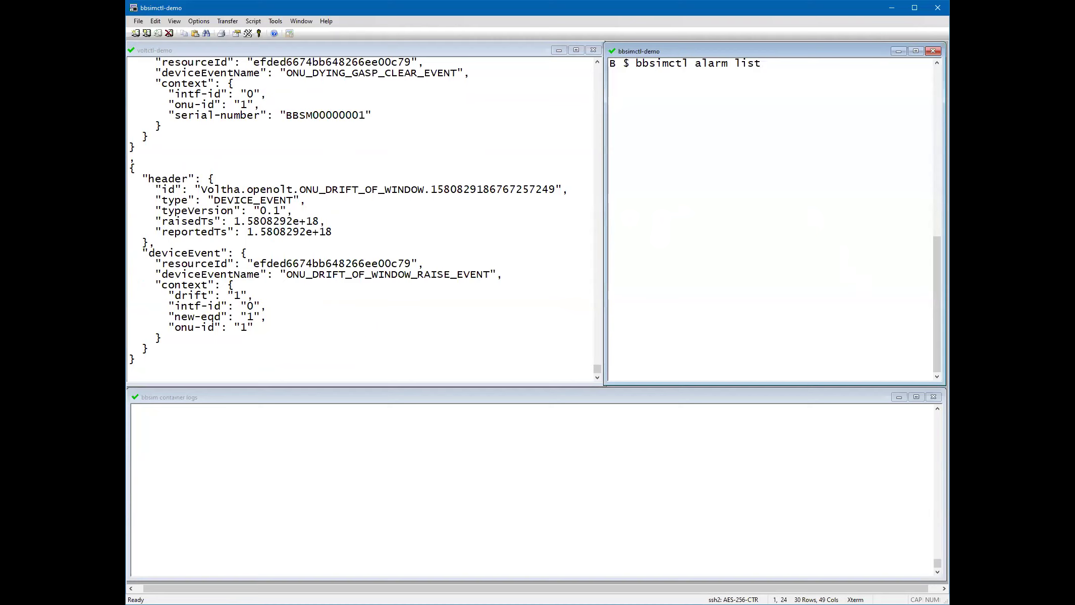
pyautogui.press('BackSpace')
pyautogui.press('BackSpace')
pyautogui.press('BackSpace')
pyautogui.press('BackSpace')
pyautogui.press('BackSpace')
pyautogui.press('BackSpace')
pyautogui.write('m')
pyautogui.press('Return')
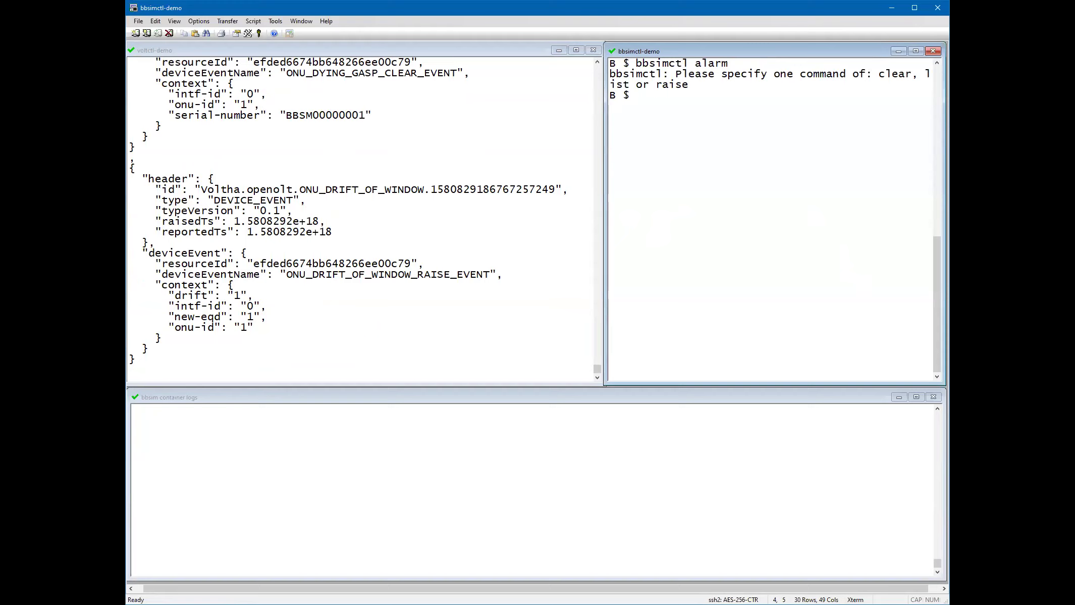
# Step: List the alarm types that can be simulated by running bbsimctl alarm list
pyautogui.press('Up')
pyautogui.write('list')
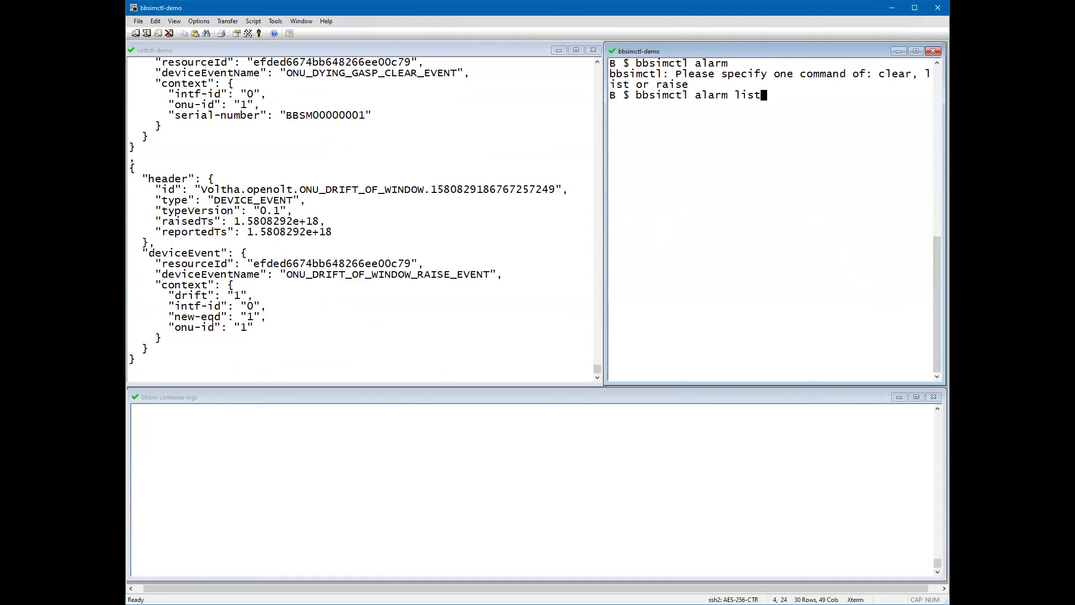
pyautogui.press('Return')
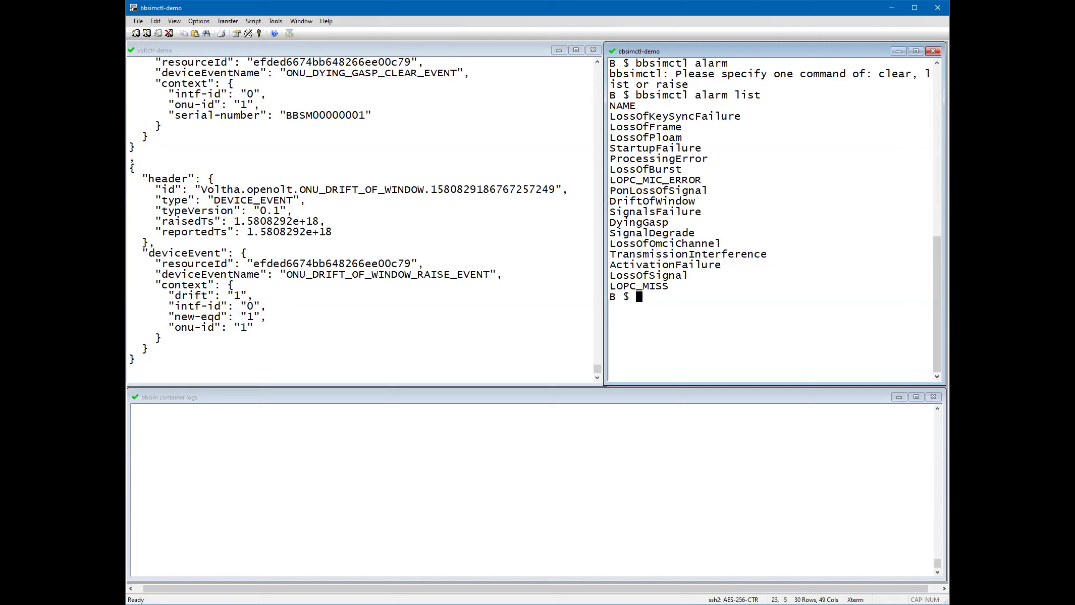
# Step: With the voltctl event output cleared, use bbsimctl alarm to raise and clear DyingGasp on ONU BBSM00000001
pyautogui.click(283, 306)
pyautogui.hotkey('ctrl', 'l')
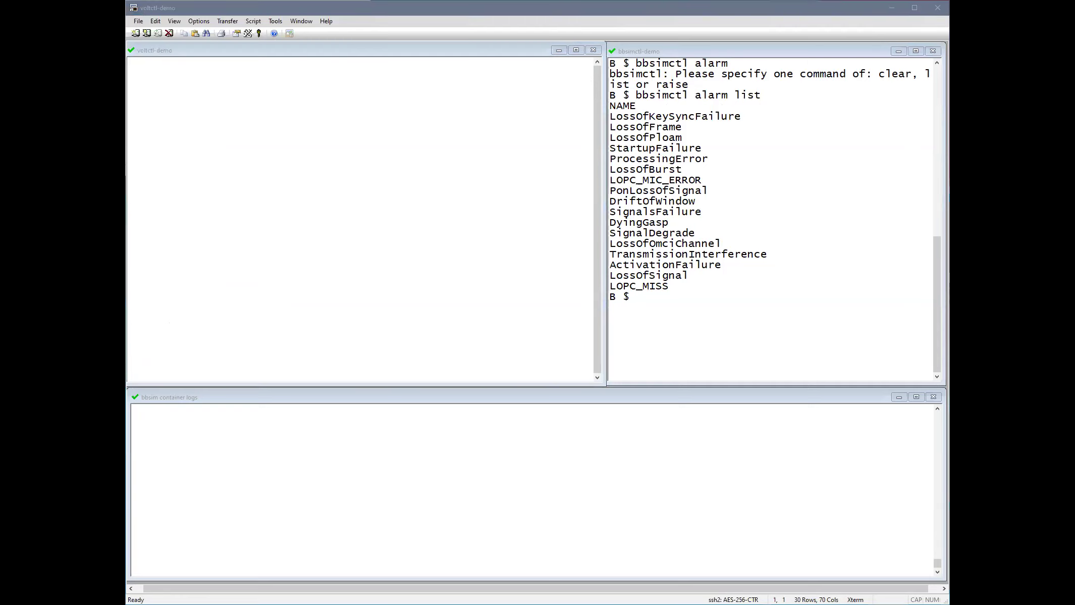
pyautogui.hotkey('alt', 'Tab')
pyautogui.write('bbsimctl alarm raise DyingGasp BBSM00000001')
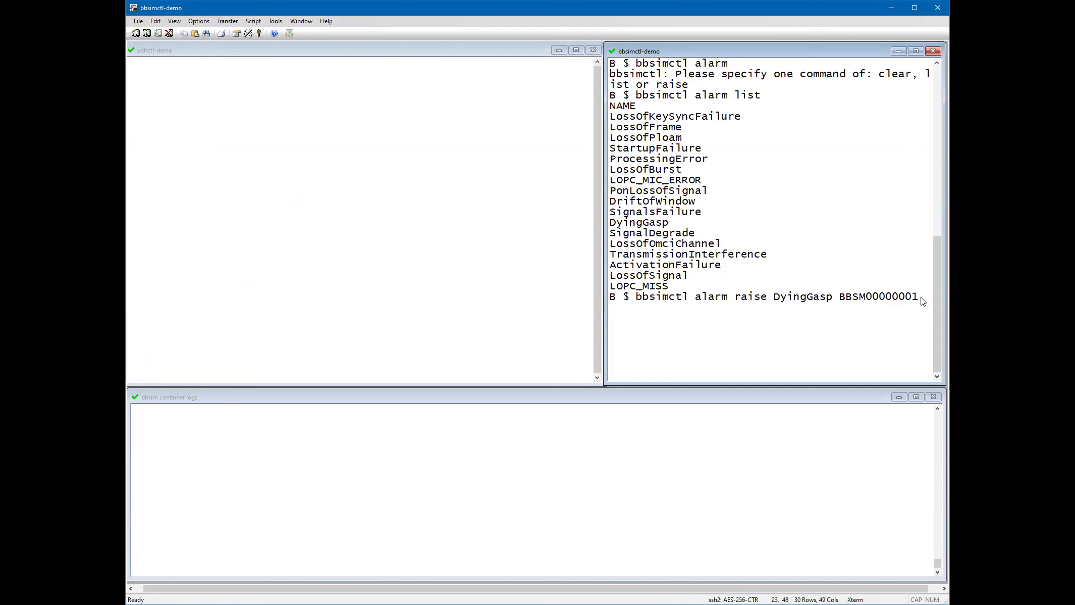
pyautogui.press('Return')
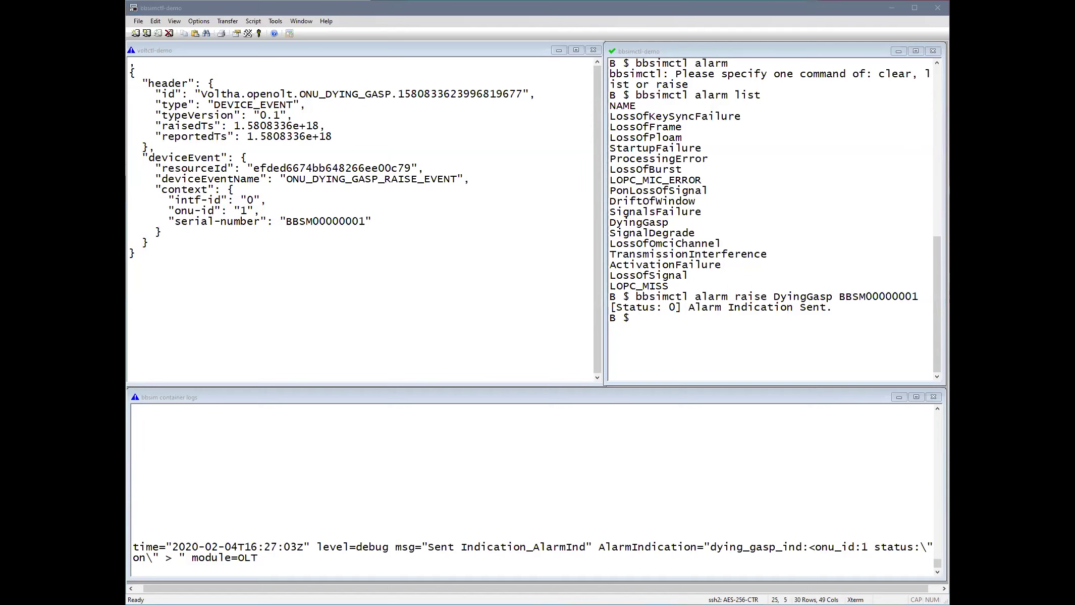
pyautogui.write('bbsimctl alarm clear DyingGasp BBSM00000001')
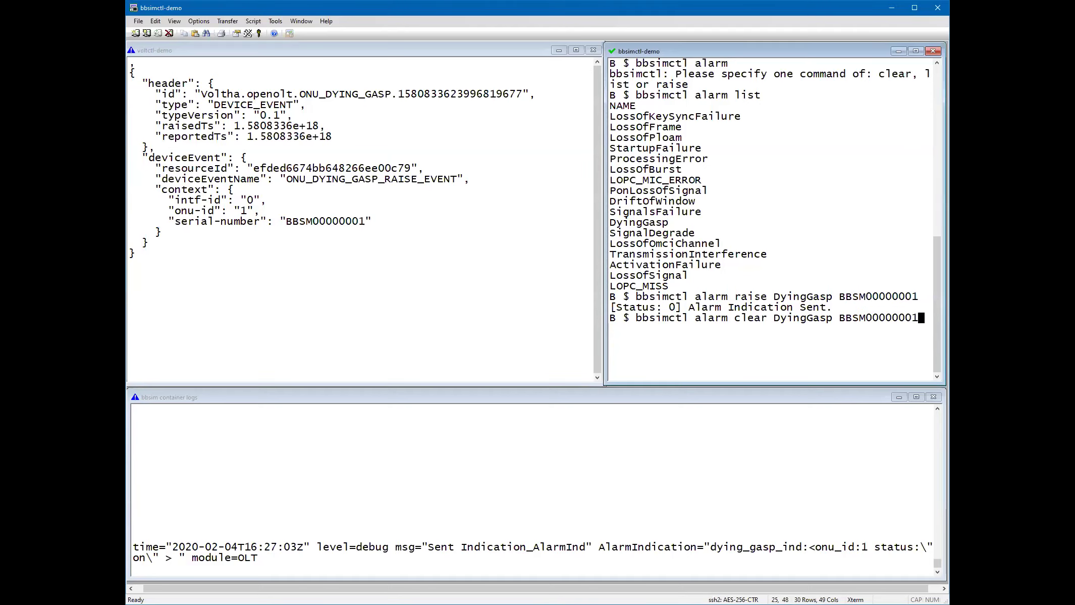
pyautogui.press('Return')
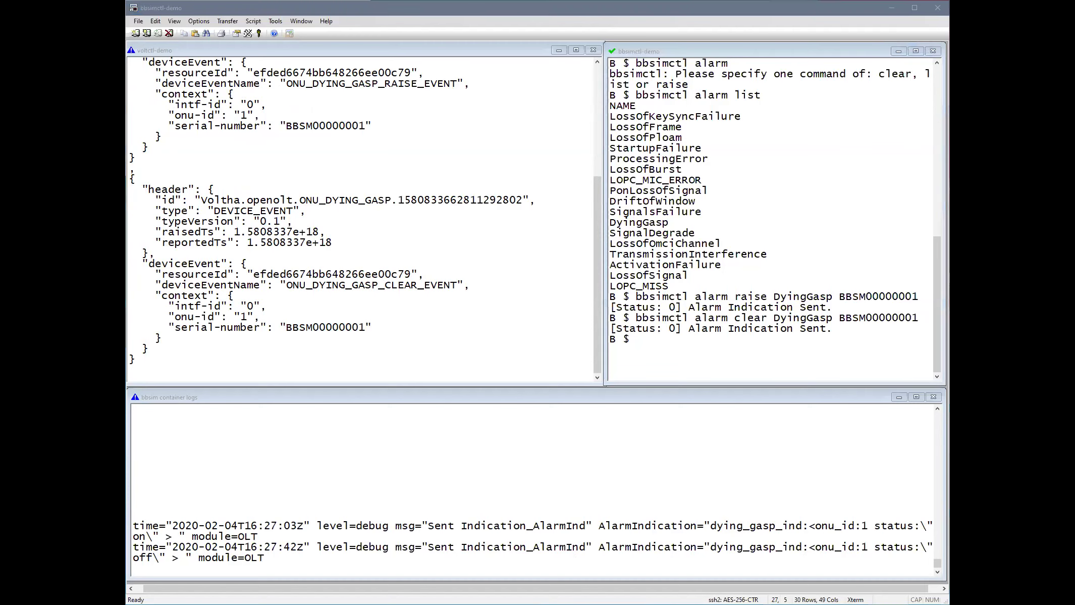
# Step: Raise a parameterised alarm by running bbsimctl alarm raise DriftOfWindow BBSM00000001 -p Drift=2 -p NewEqd=2
pyautogui.click(764, 347)
pyautogui.write('bbsimctl alarm raise DriftOfWindow BBSM00000001 -p Drift=2 -p NewEqd=2')
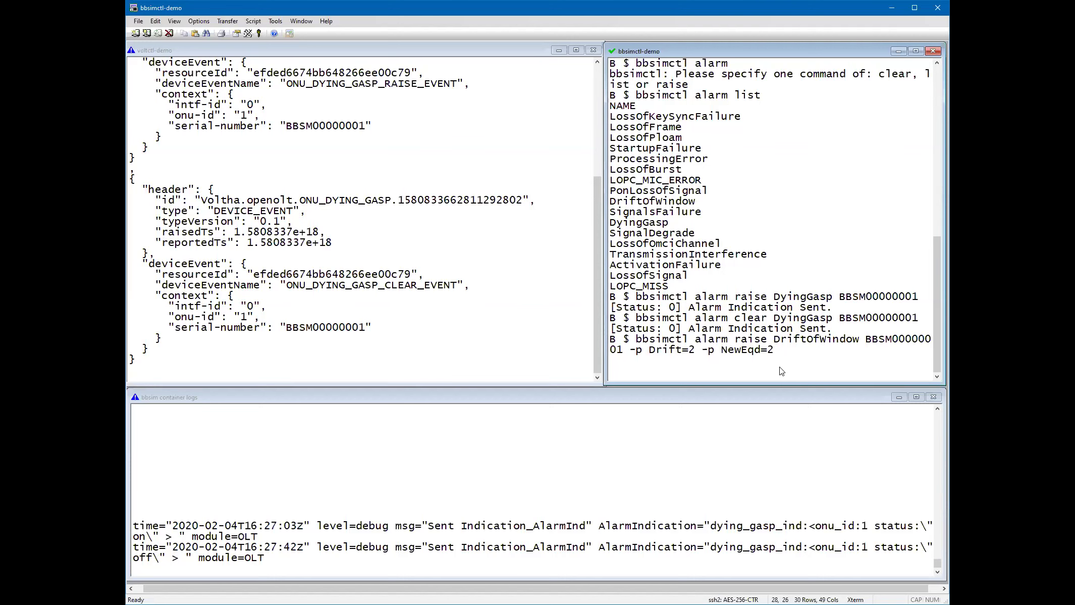
pyautogui.press('Return')
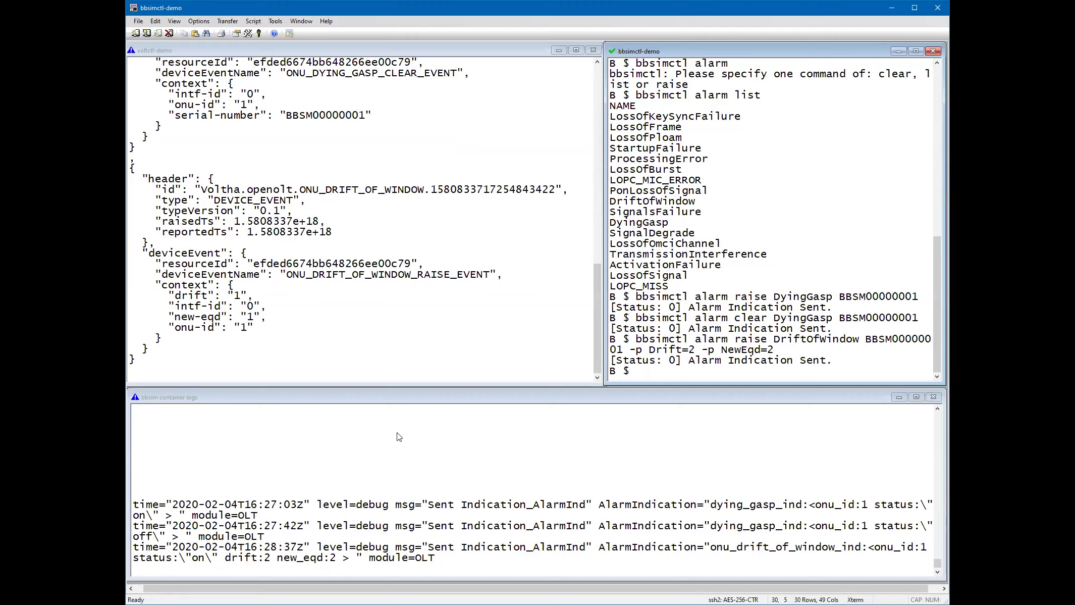
# Step: Highlight the drift and new-eqd fields in the received drift-of-window event to examine their values
pyautogui.click(260, 338)
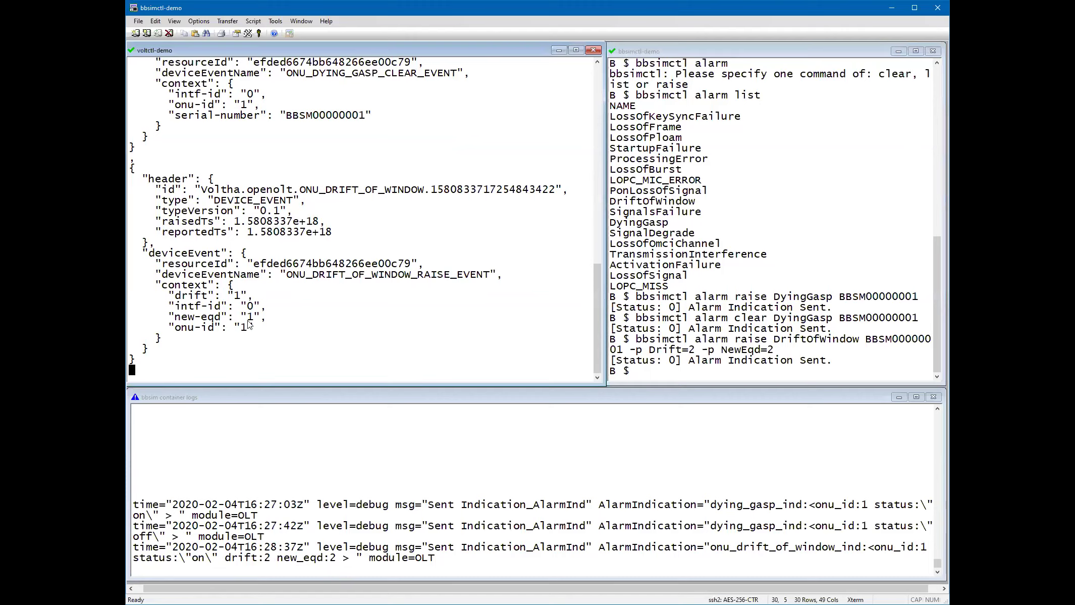
pyautogui.moveTo(260, 339); pyautogui.dragTo(133, 317)
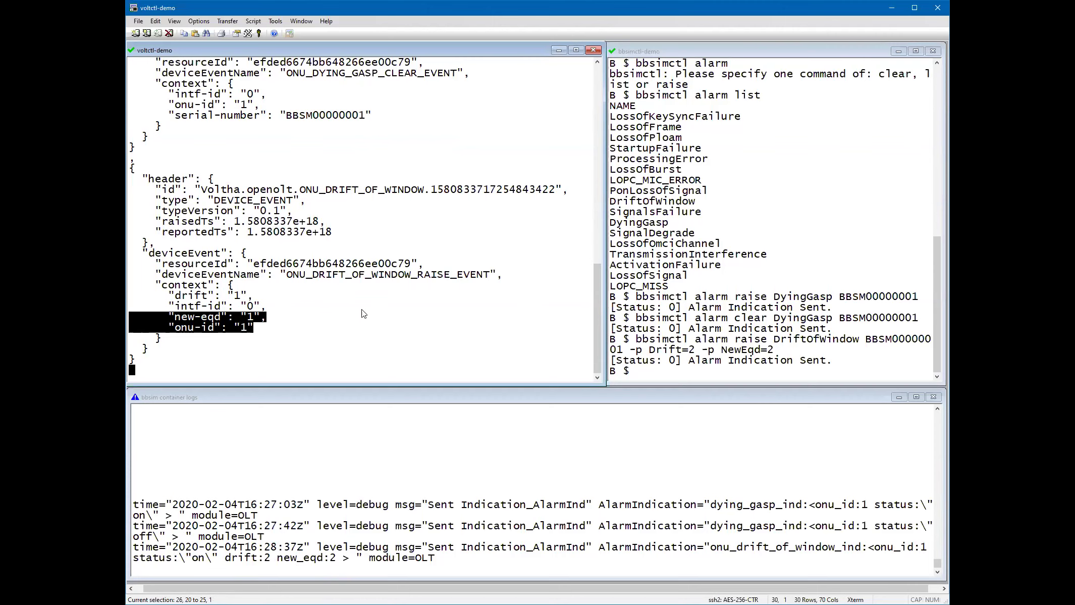
pyautogui.moveTo(267, 306); pyautogui.dragTo(191, 315)
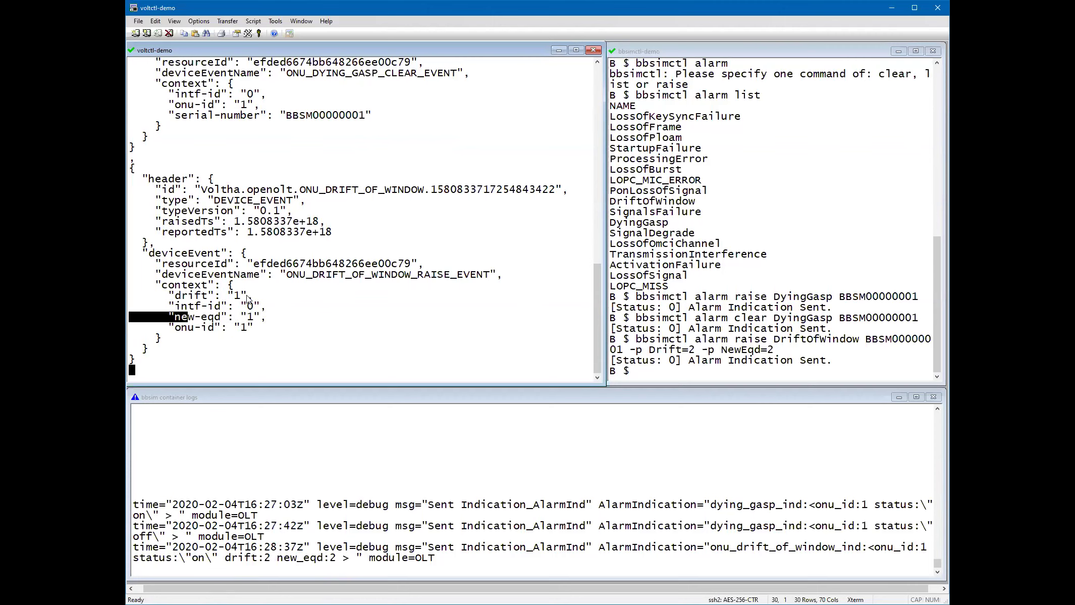
pyautogui.moveTo(253, 297); pyautogui.dragTo(136, 298)
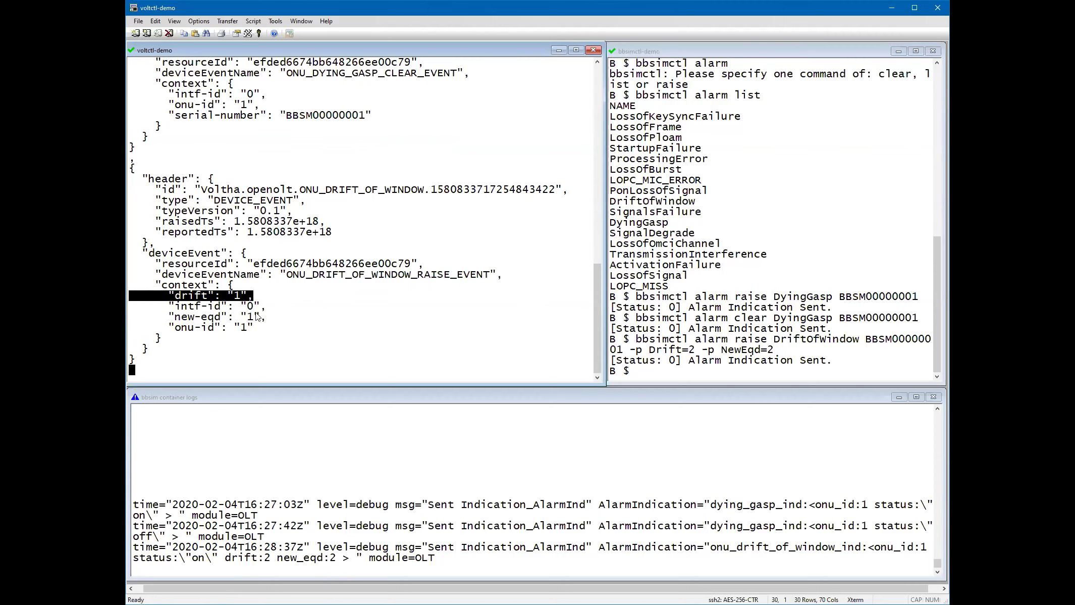
pyautogui.moveTo(266, 316); pyautogui.dragTo(130, 316)
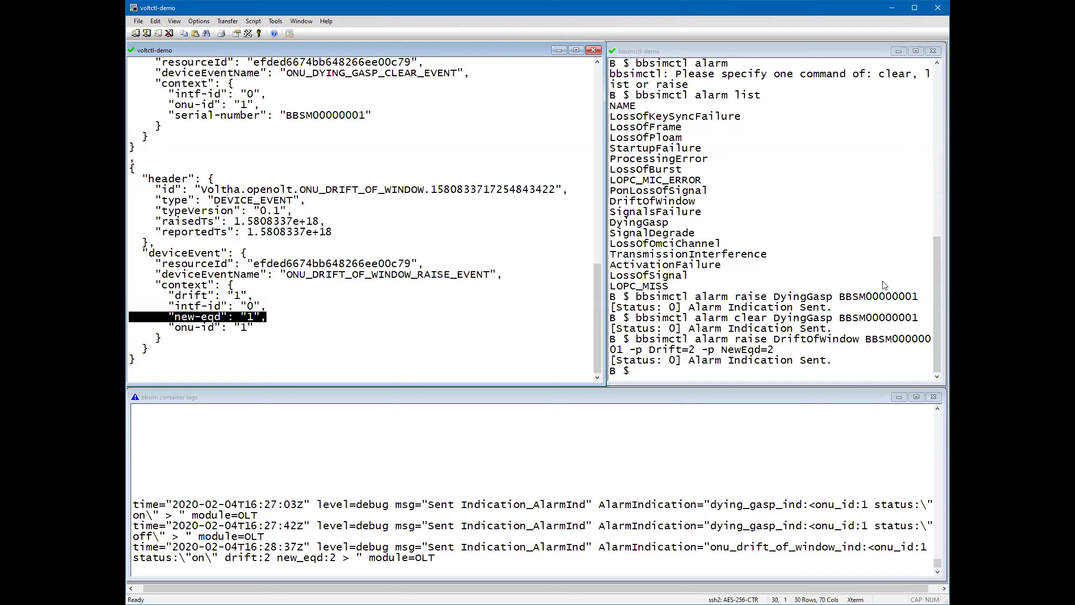
pyautogui.click(480, 314)
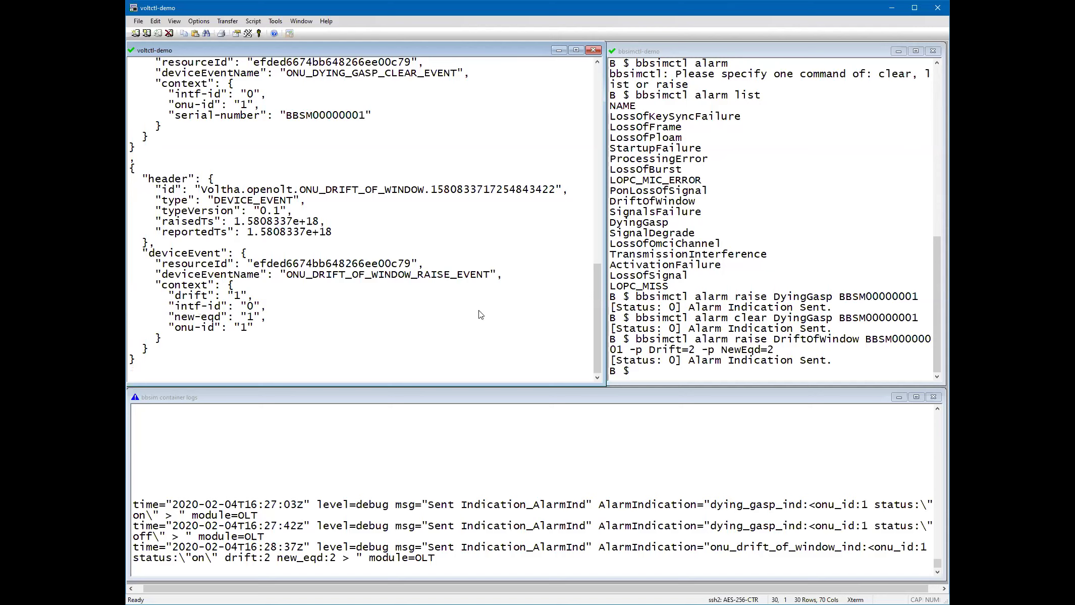
# Step: Stop following device events and display the voltctl configuration with cat ~/.volt/config
pyautogui.hotkey('ctrl', 'c')
pyautogui.write('cat ~/.vo')
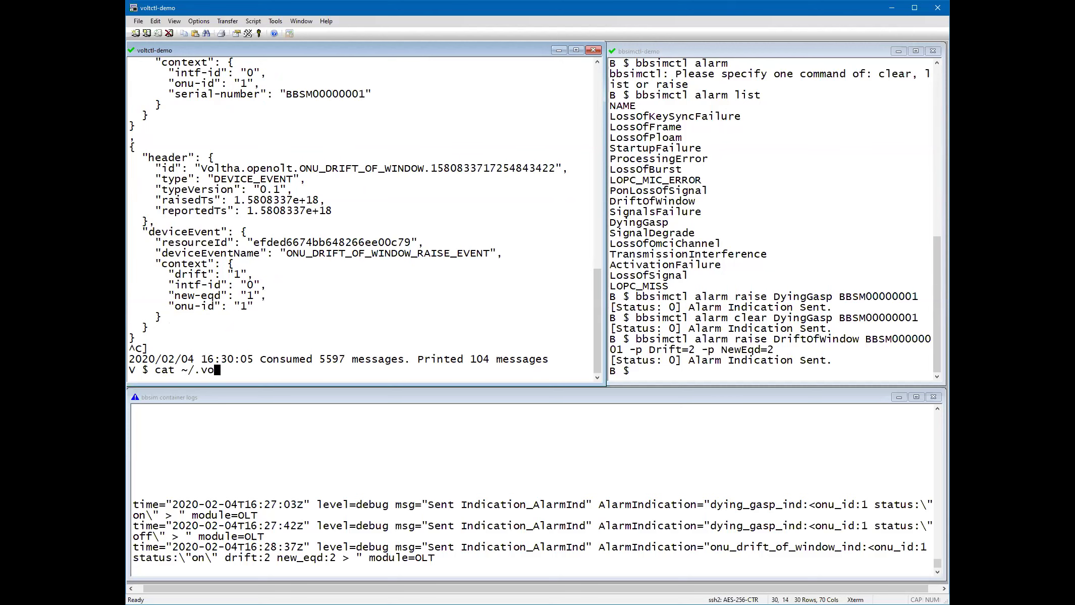
pyautogui.write('lt/config')
pyautogui.press('Return')
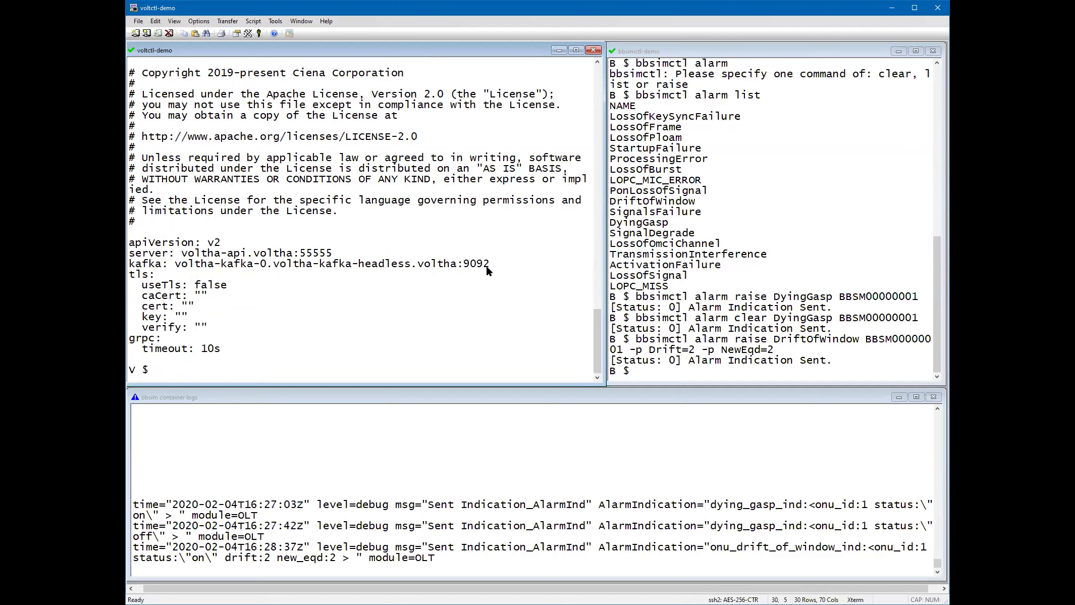
# Step: Run voltctl -h and review the global options, including the Kafka server setting
pyautogui.write('voltctl -h')
pyautogui.press('Return')
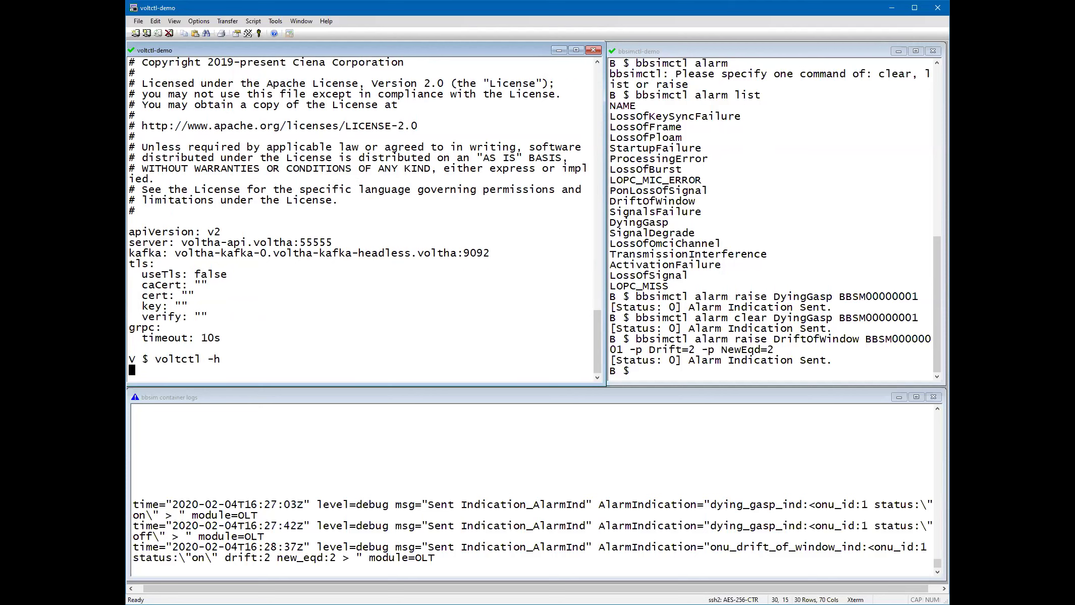
pyautogui.scroll(6, 220, 172)
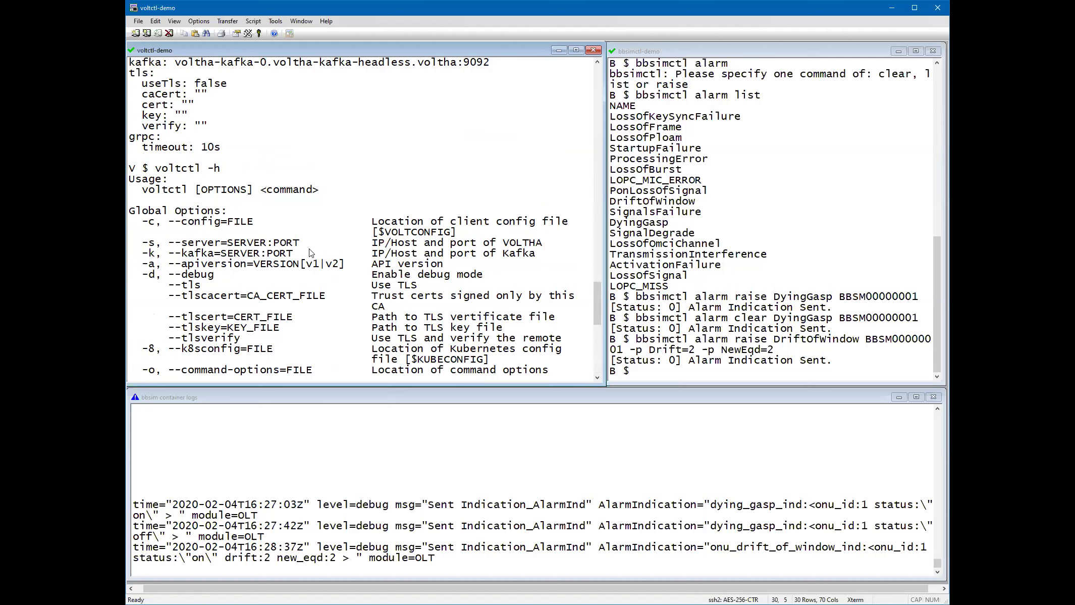
pyautogui.scroll(3, 389, 185)
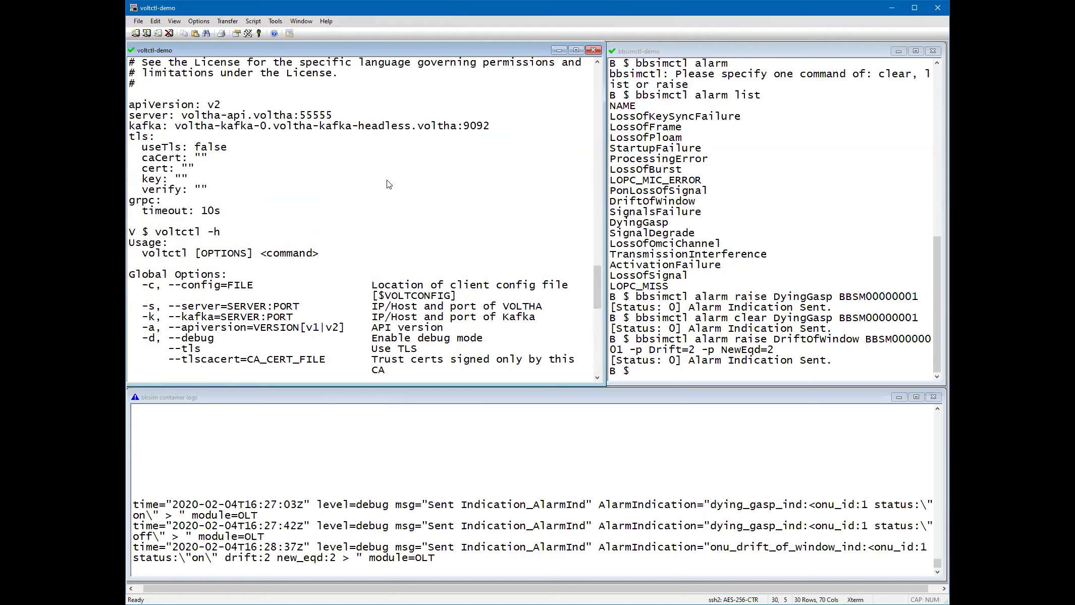
# Step: Examine the Kafka host name and port in the displayed voltctl configuration, along with the help output's global options
pyautogui.moveTo(493, 159); pyautogui.dragTo(318, 160)
pyautogui.click(243, 160)
pyautogui.moveTo(175, 159); pyautogui.dragTo(409, 165)
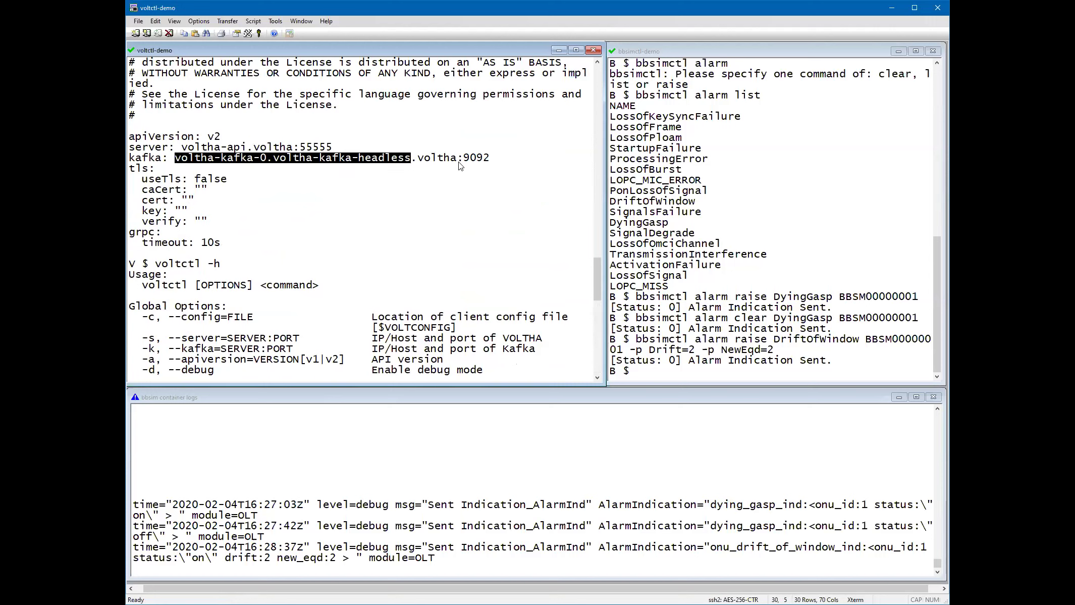
pyautogui.moveTo(456, 161); pyautogui.dragTo(175, 161)
pyautogui.moveTo(488, 159); pyautogui.dragTo(463, 160)
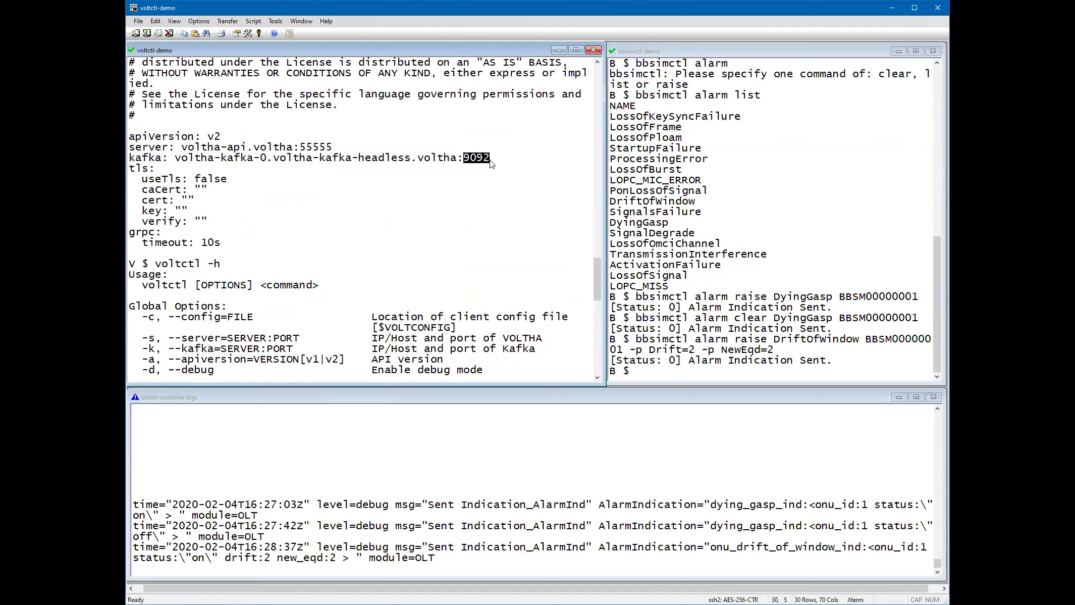
pyautogui.moveTo(500, 162); pyautogui.dragTo(176, 160)
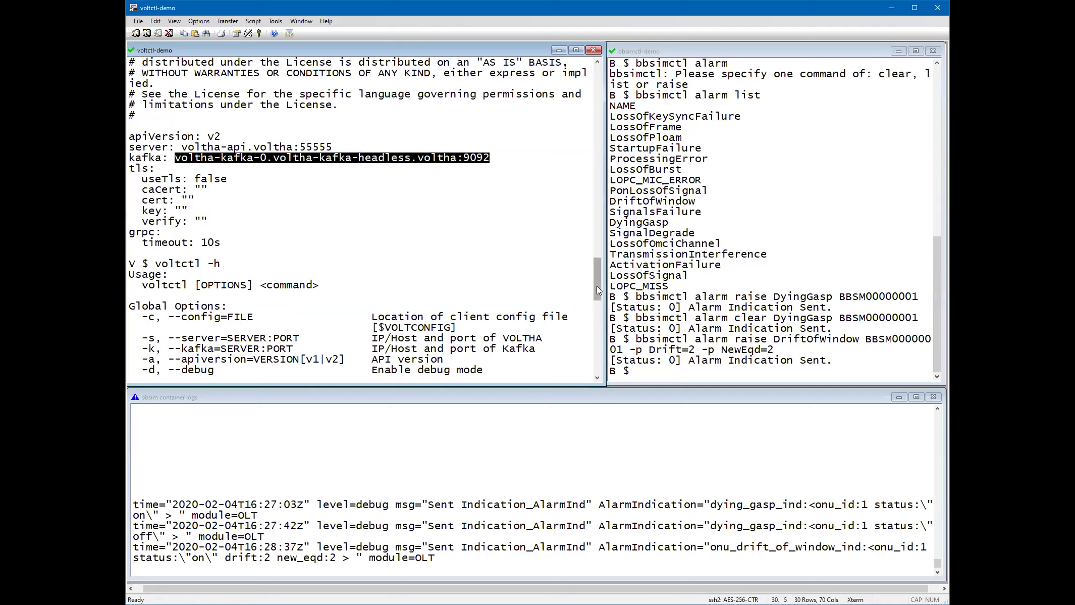
pyautogui.moveTo(596, 288)
pyautogui.mouseDown()
pyautogui.moveTo(595, 313)
pyautogui.moveTo(595, 303)
pyautogui.mouseUp()
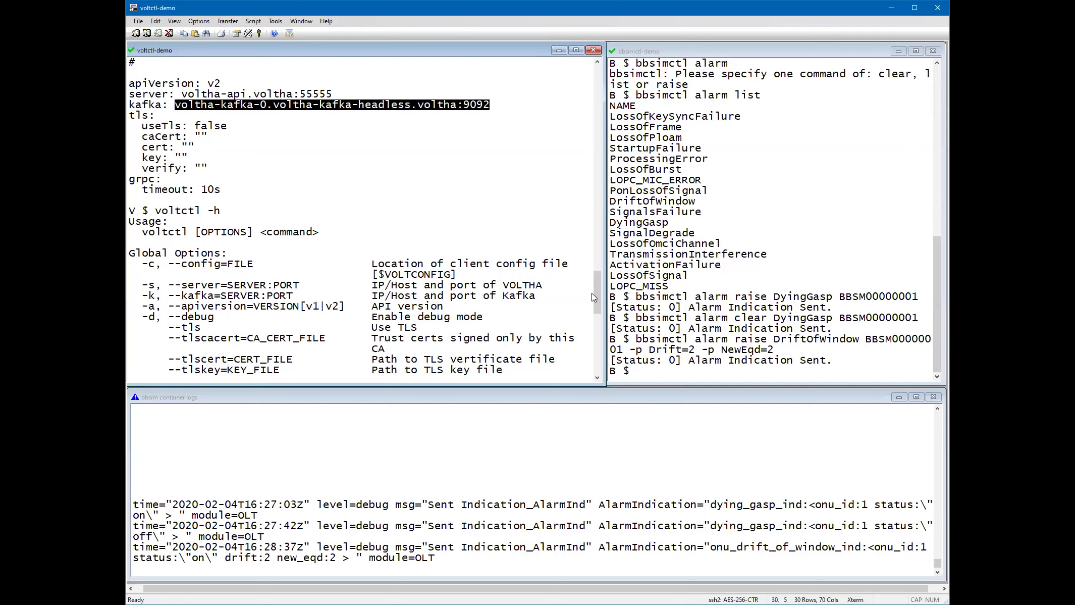
pyautogui.moveTo(595, 298); pyautogui.dragTo(596, 371)
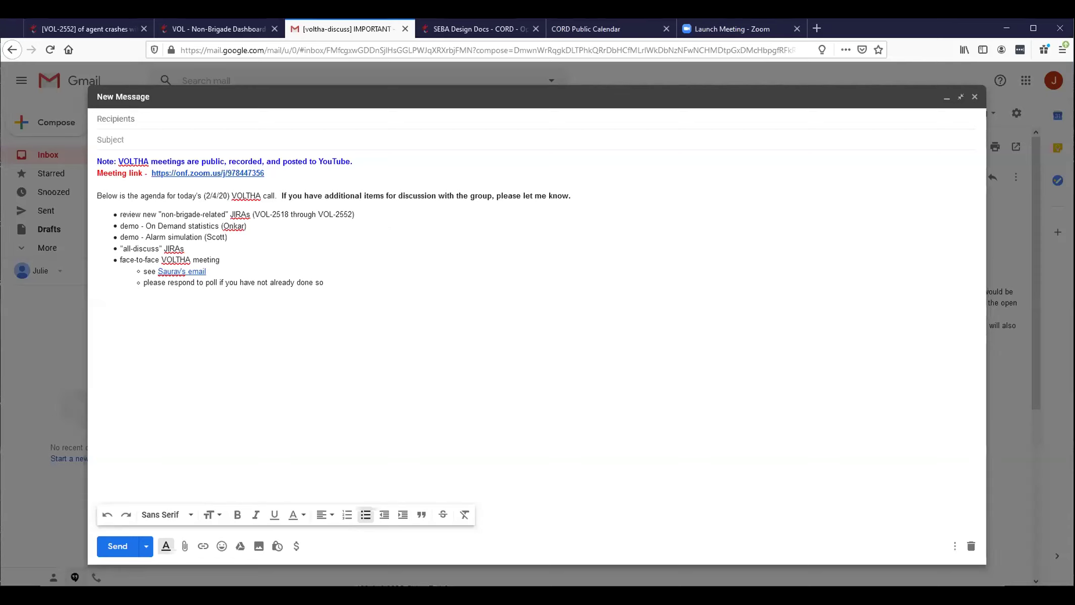
# Step: In the browser, reload the VOL - Non-Brigade Dashboard in JIRA and return to the Gmail draft of the meeting agenda
pyautogui.click(213, 28)
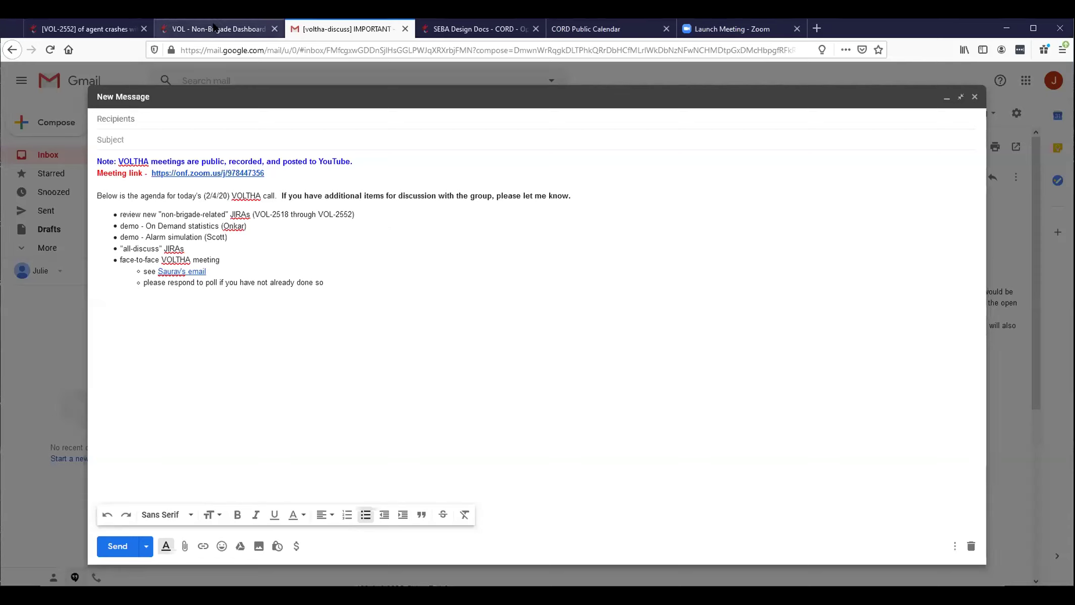
pyautogui.click(50, 50)
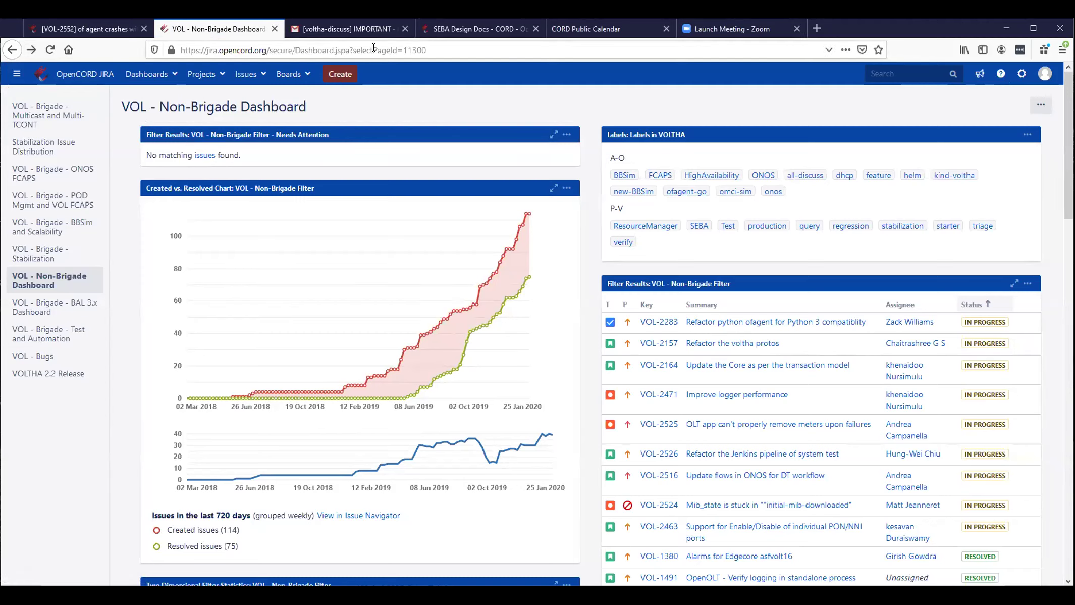
pyautogui.click(345, 29)
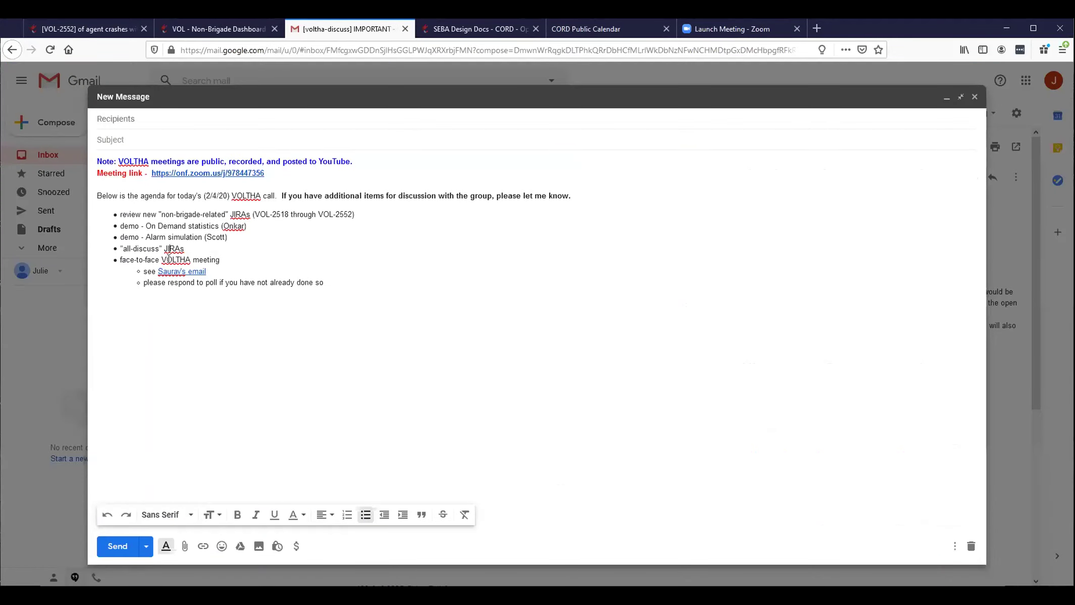
# Step: Highlight the face-to-face VOLTHA meeting item in the agenda draft and minimise the draft to show the VOLTHA f2f meeting email
pyautogui.tripleClick(178, 260)
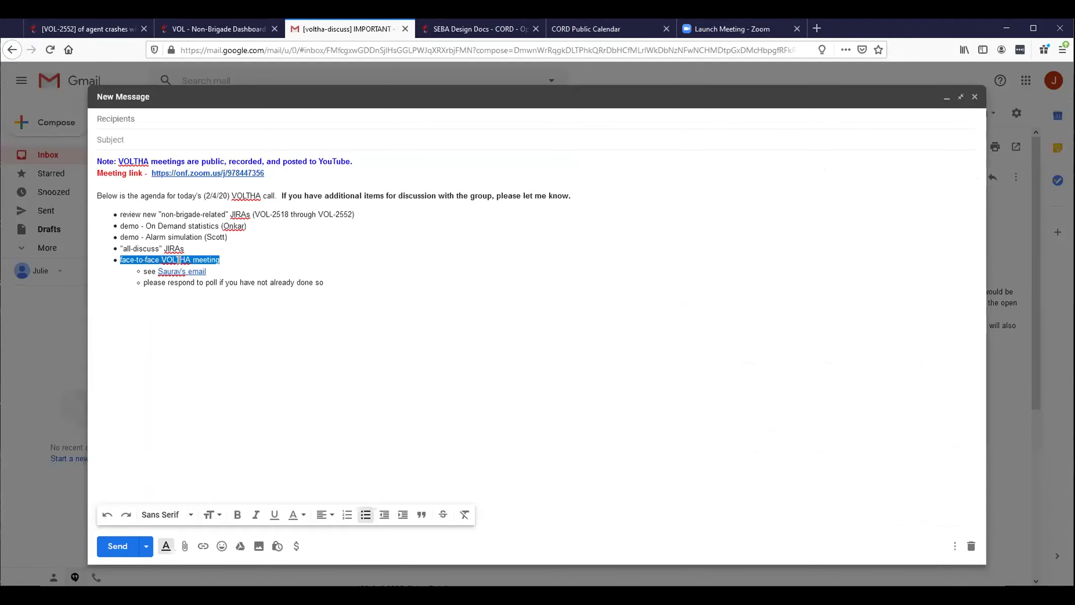
pyautogui.click(217, 283)
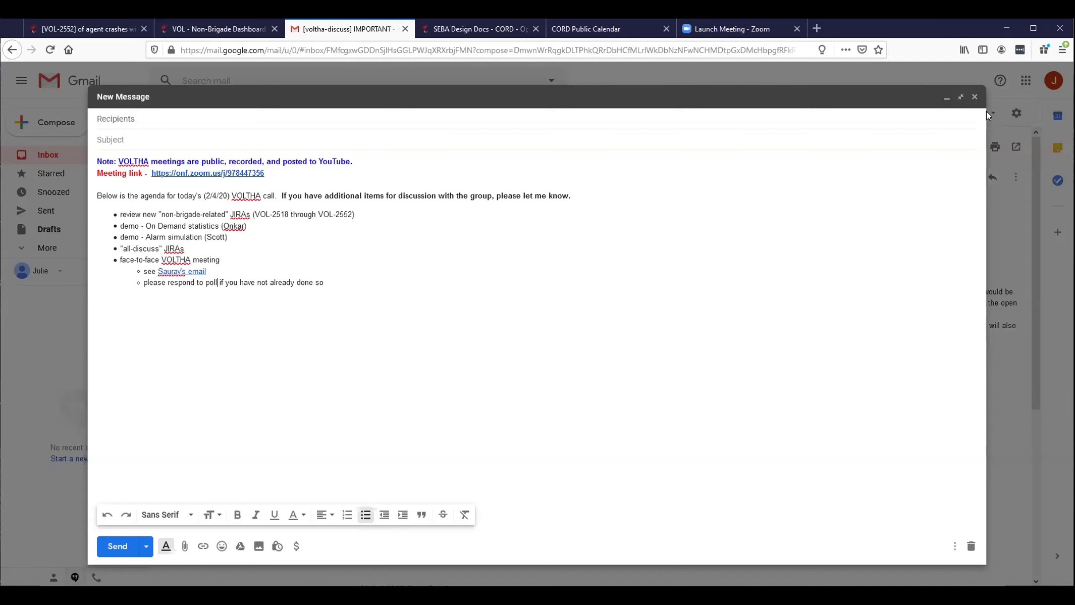
pyautogui.click(946, 97)
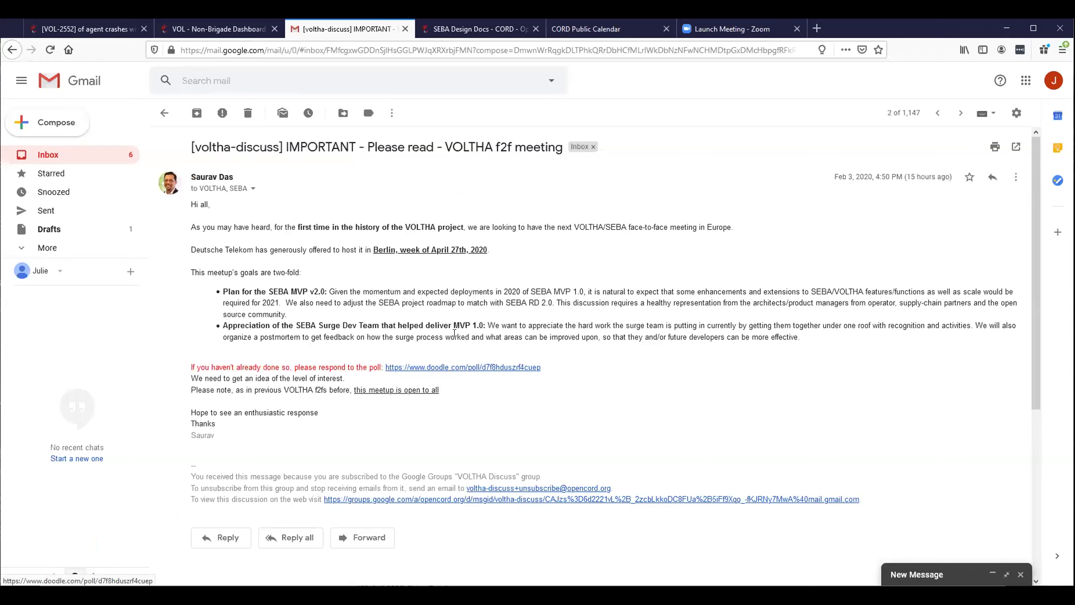
# Step: Review the email's face-to-face meeting announcement and highlight the goal of appreciating the SEBA Surge Dev Team that helped deliver MVP 1.0
pyautogui.doubleClick(459, 226)
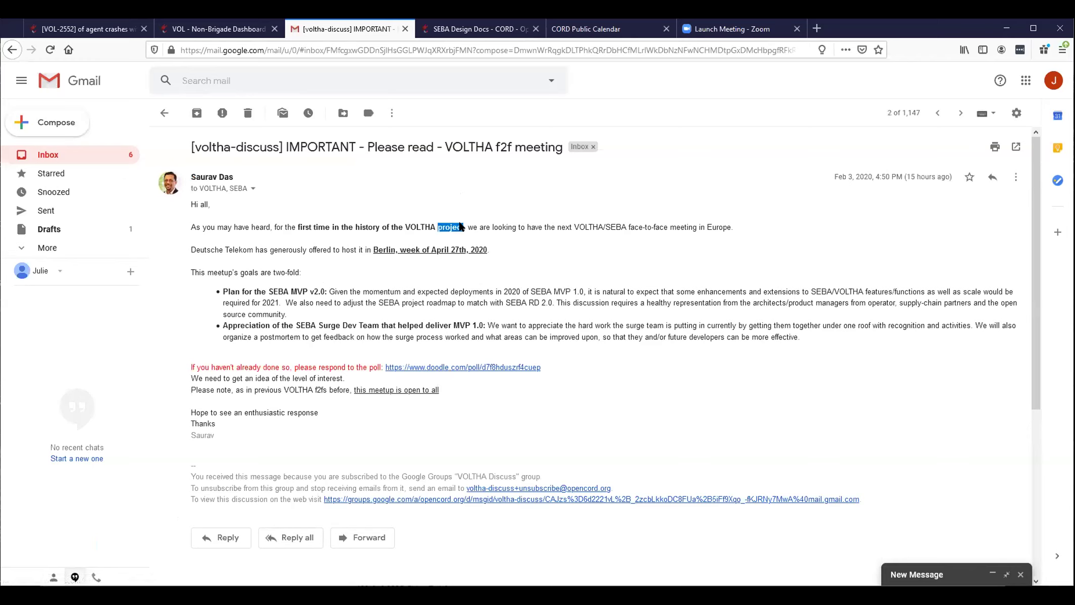
pyautogui.click(728, 228)
pyautogui.moveTo(480, 324); pyautogui.dragTo(223, 324)
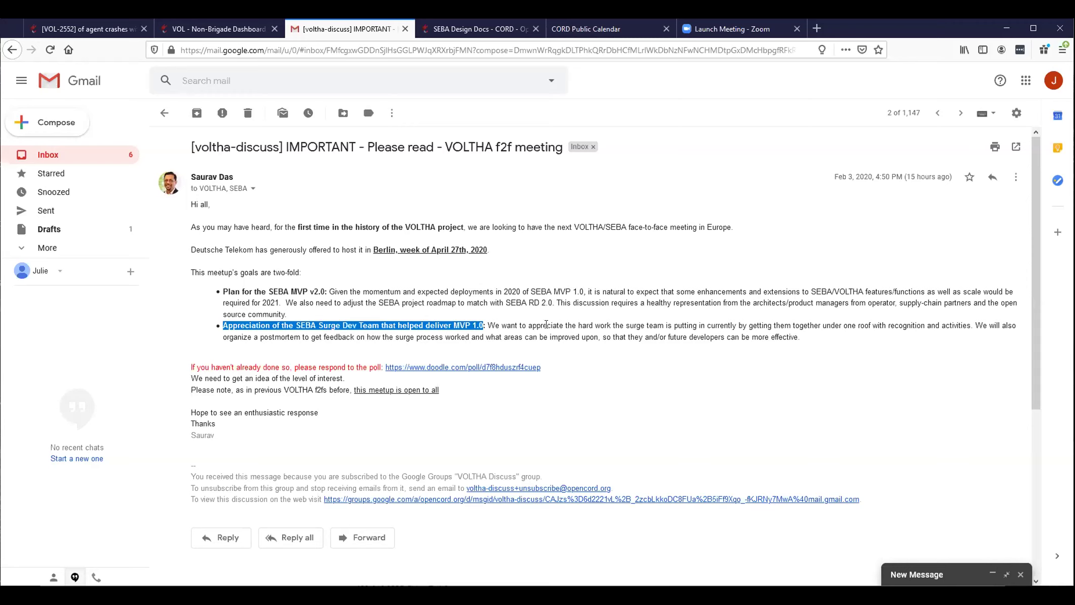
pyautogui.click(588, 309)
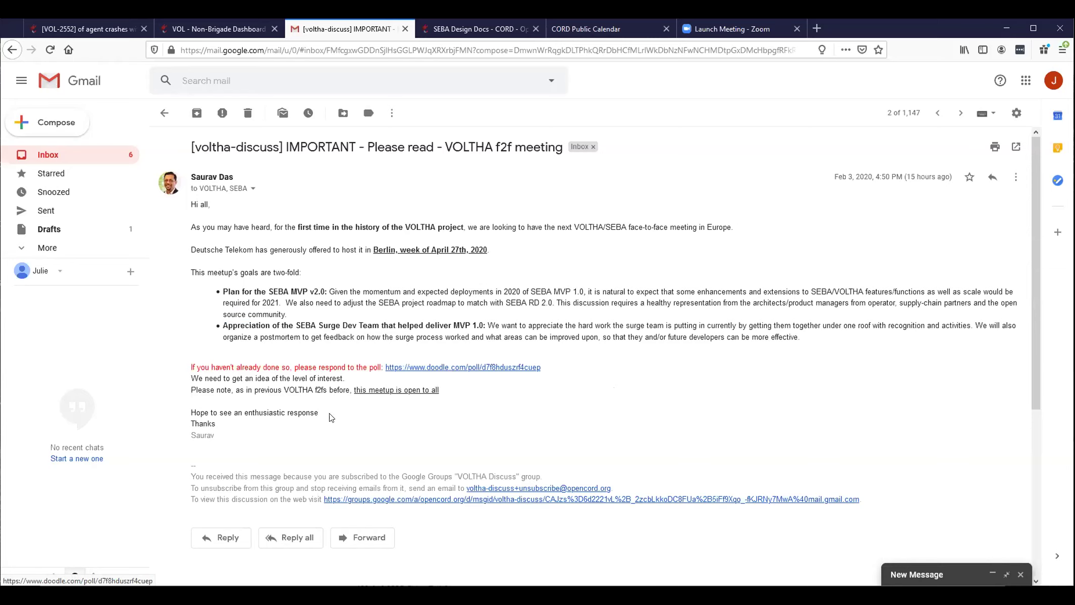
# Step: Highlight the email's note that the meetup is open to all and reopen the minimised agenda draft
pyautogui.tripleClick(321, 389)
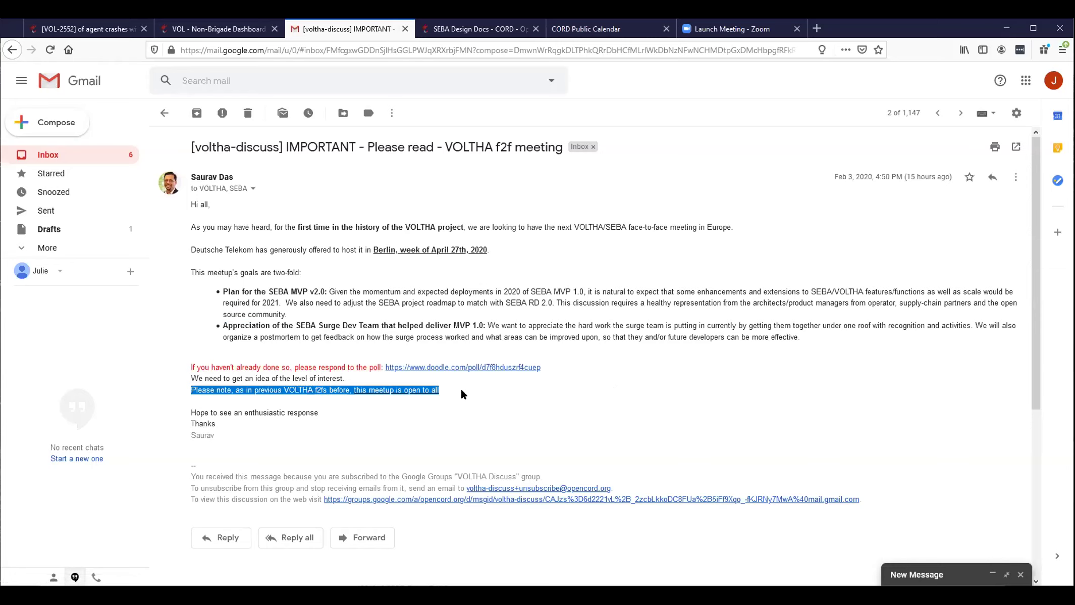
pyautogui.click(681, 326)
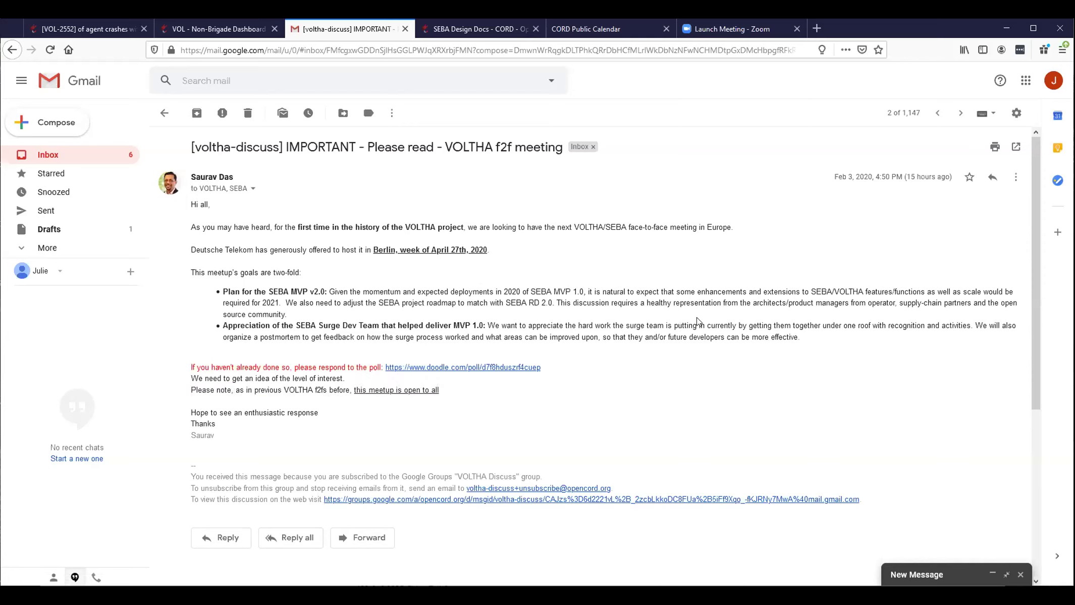
pyautogui.click(990, 575)
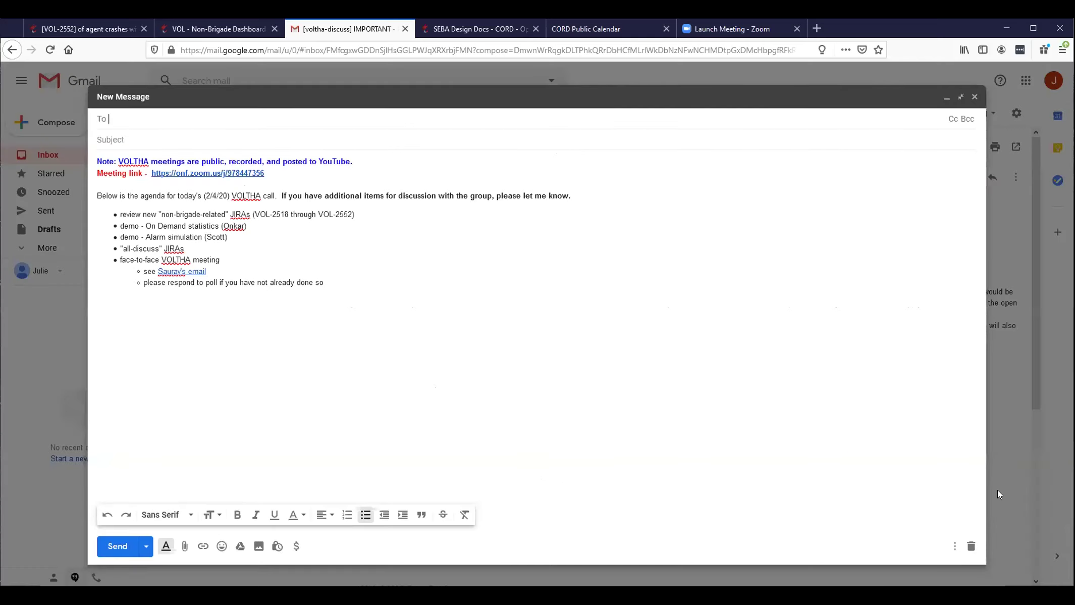